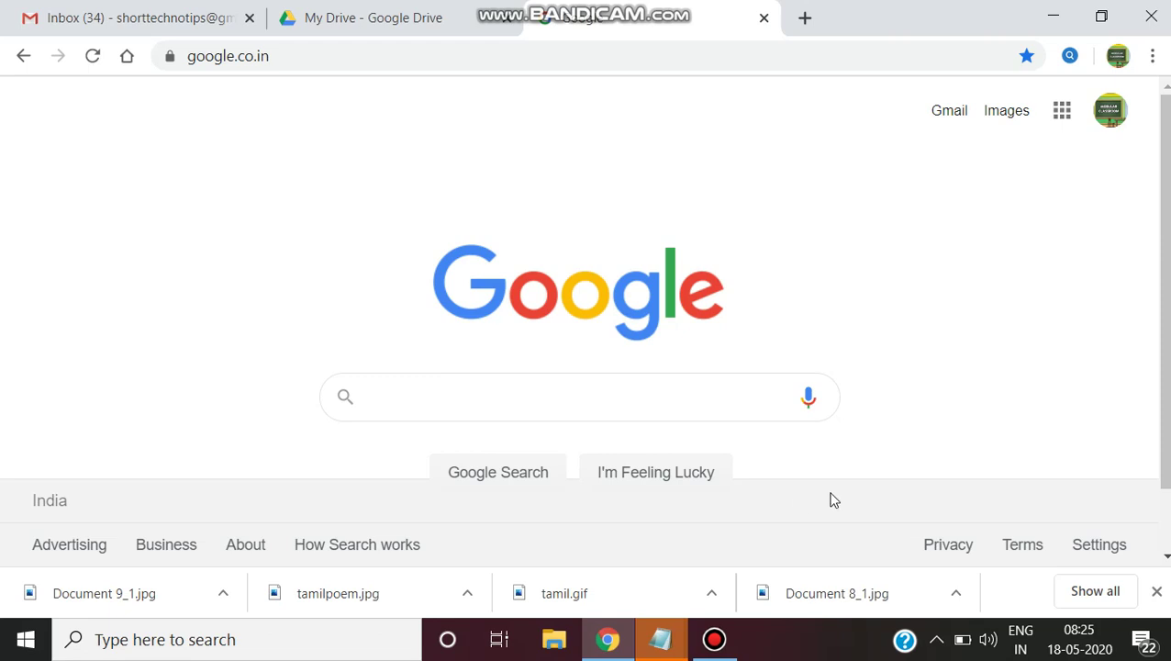
- Open the Google apps list from the Google Search homepage
left_click(1066, 123)
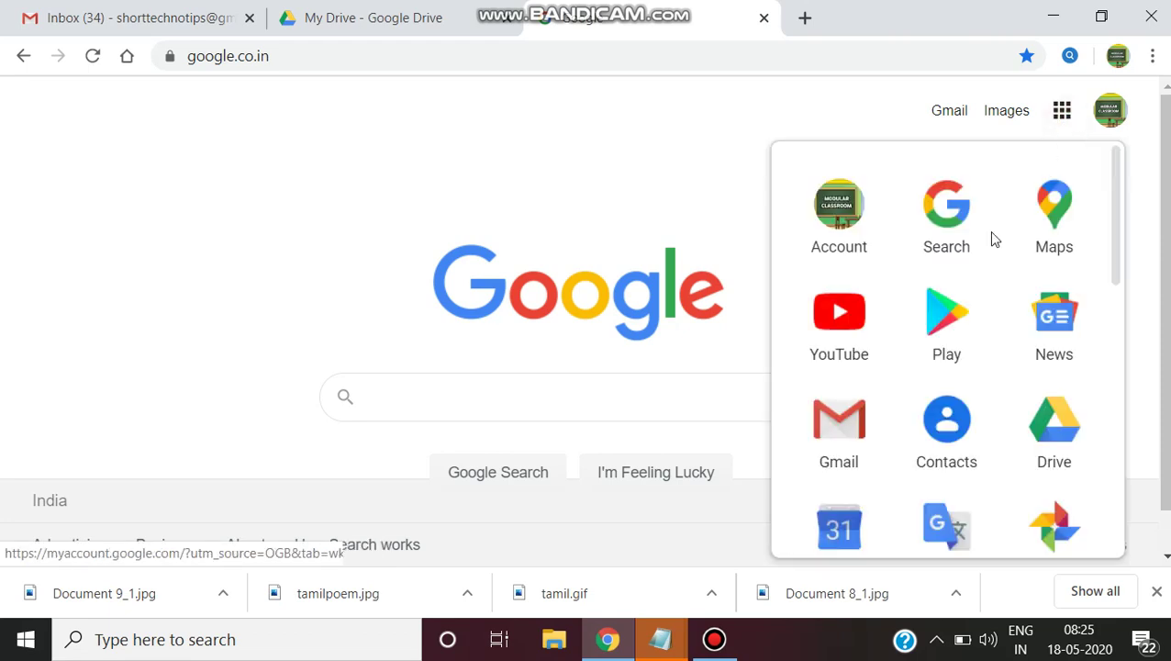
- Go to Google Drive and open the New menu for adding items
left_click(1054, 428)
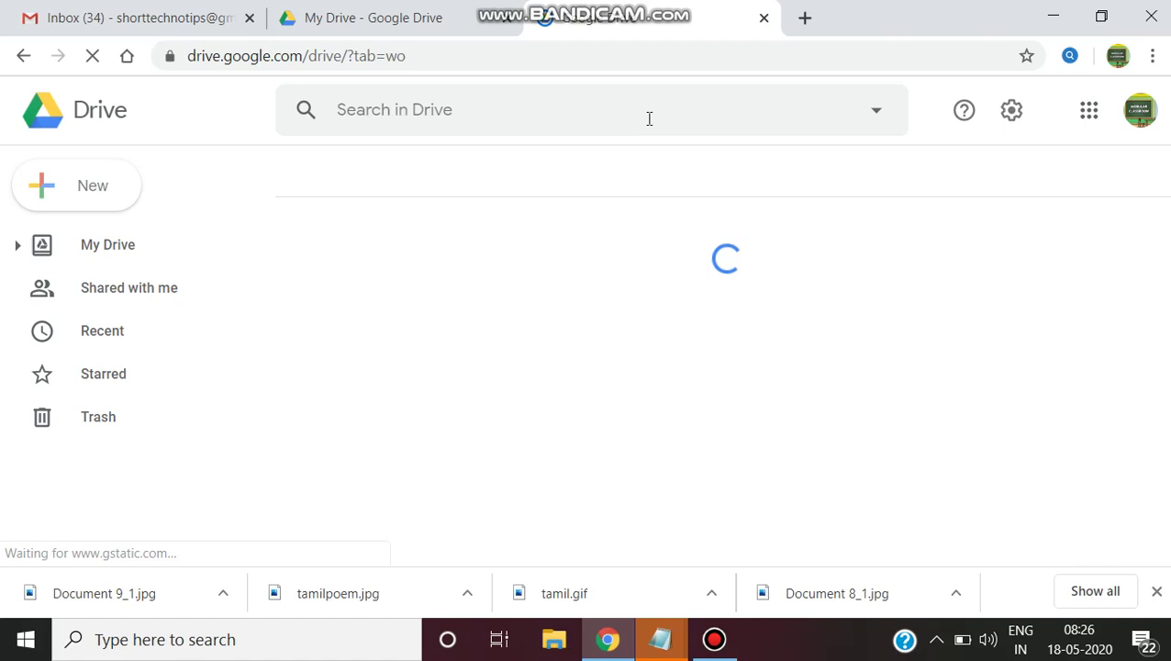
left_click(97, 194)
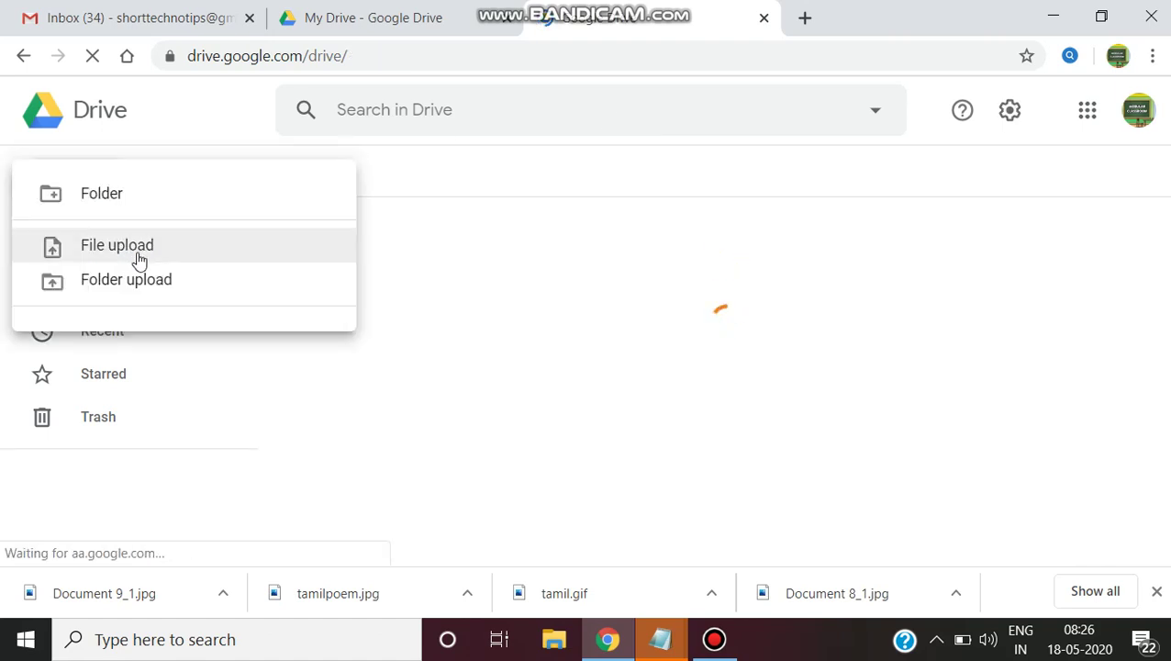
- Upload handwritten.jpg, scannedtext.jpg and tamilpoem.jpg from Desktop's Image to Text folder to Drive
left_click(137, 258)
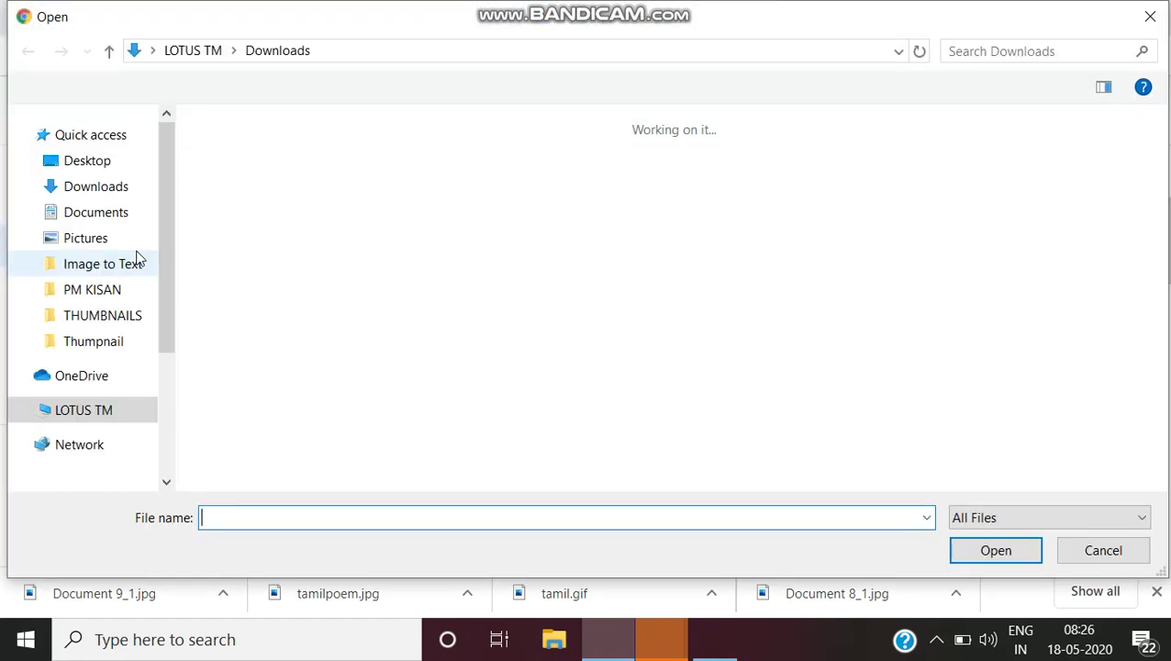
left_click(112, 294)
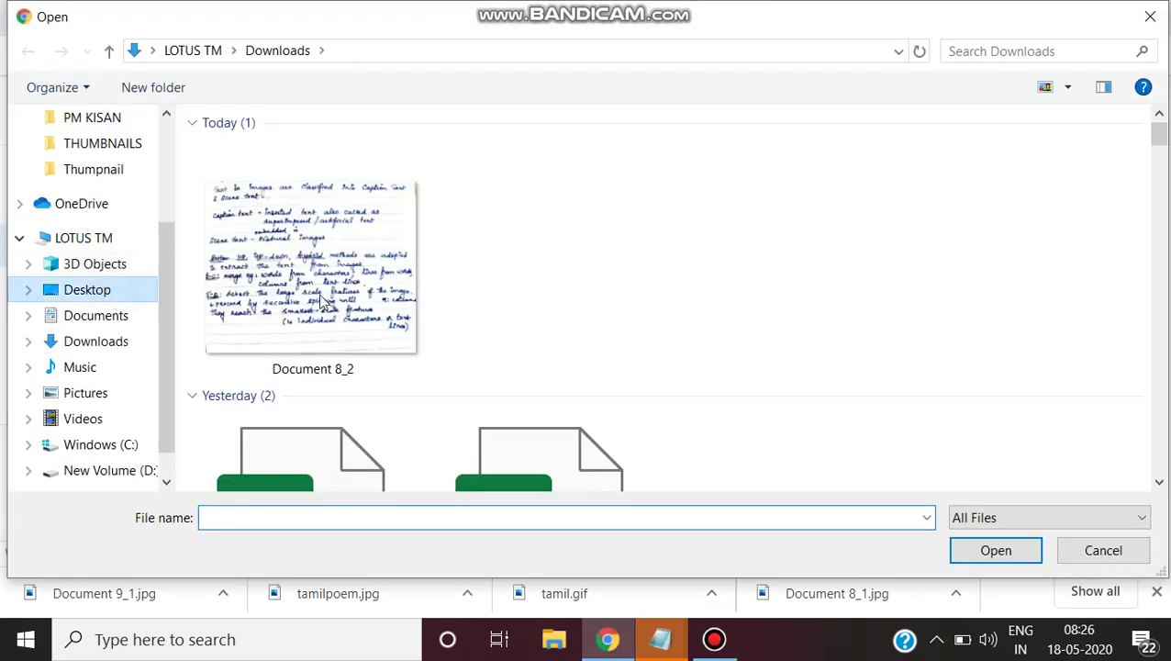
scroll(795, 345, "down", 1)
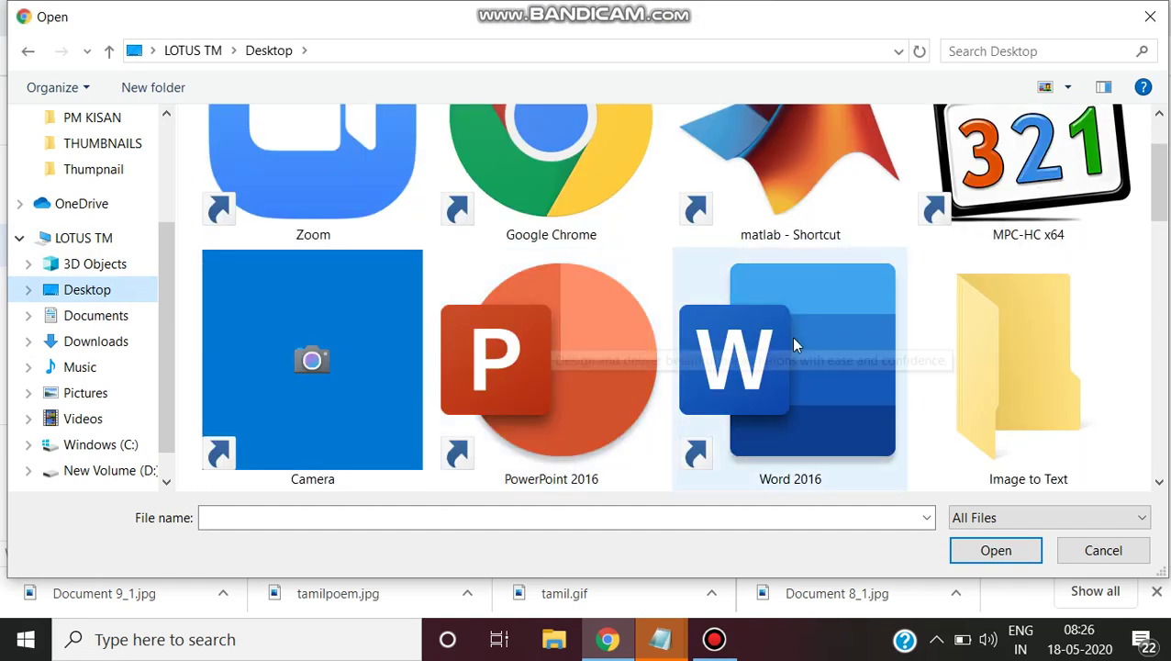
double_click(1098, 367)
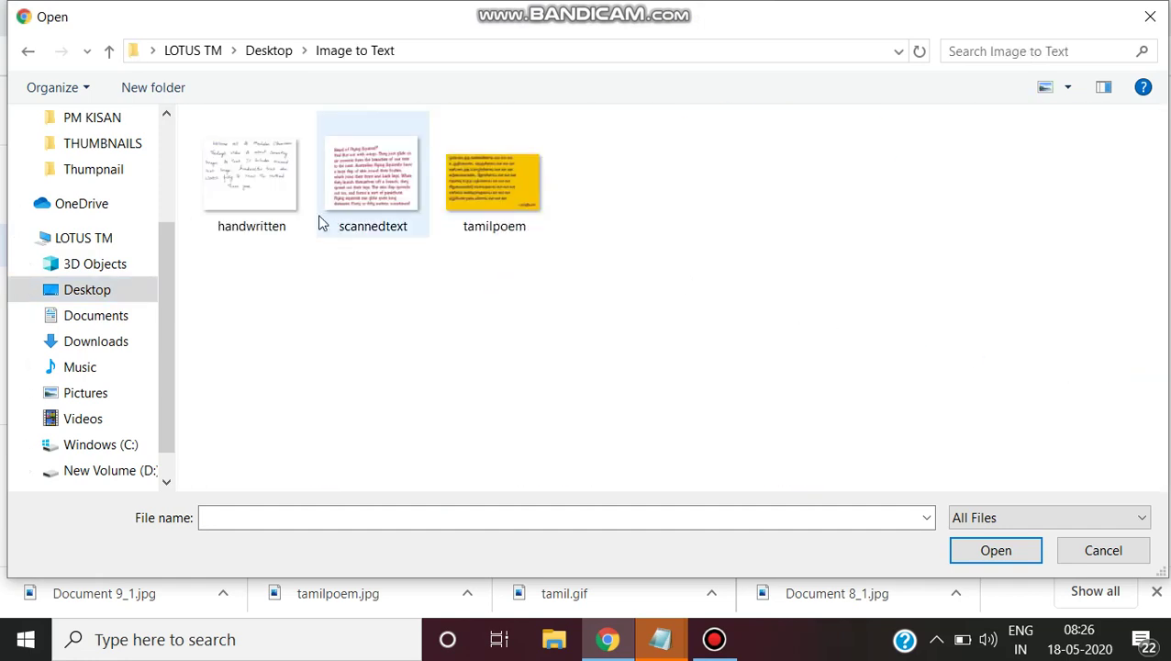
left_click_drag(590, 268, 234, 167)
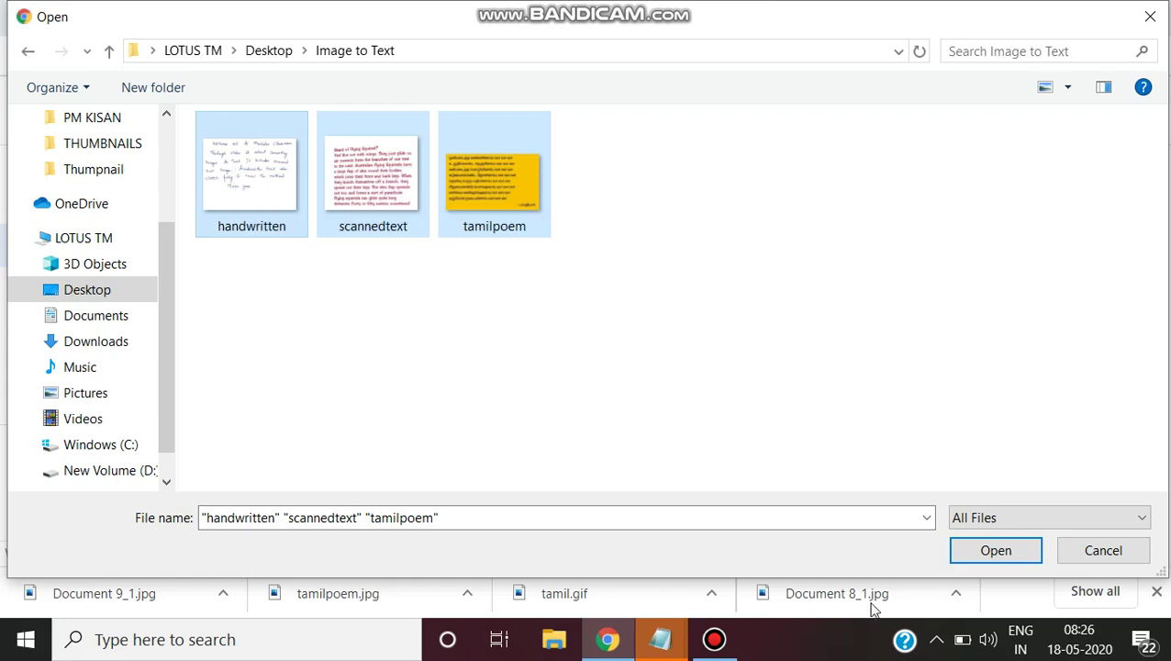
left_click(996, 550)
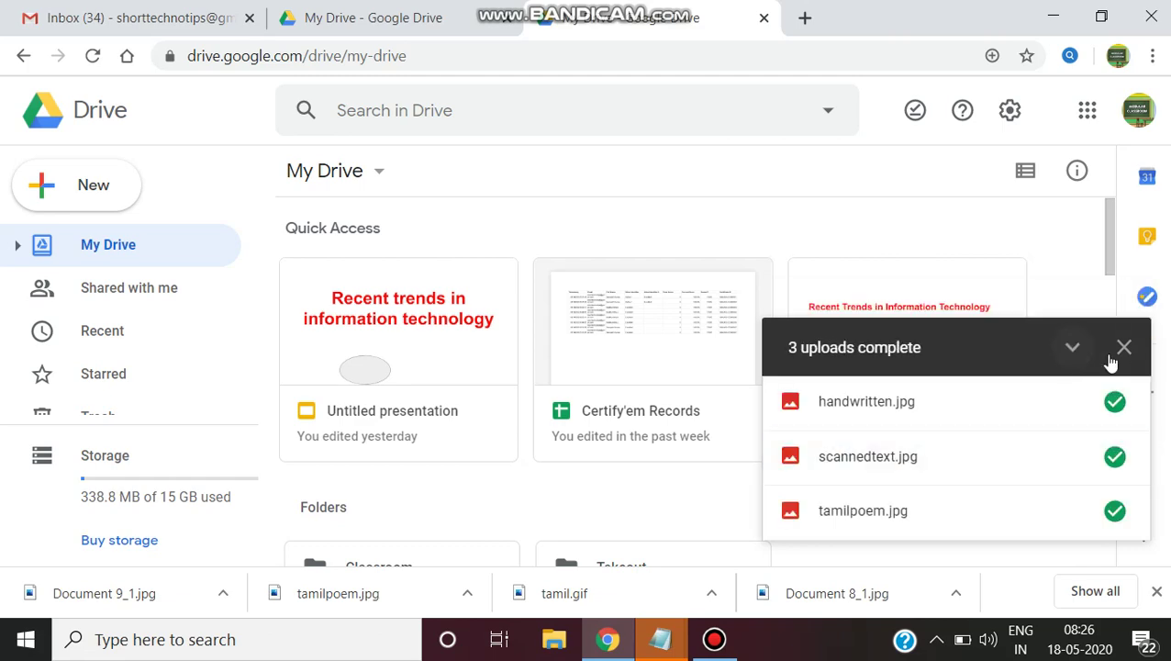
- Collapse the finished uploads panel and select scannedtext.jpg among the files
left_click(1076, 357)
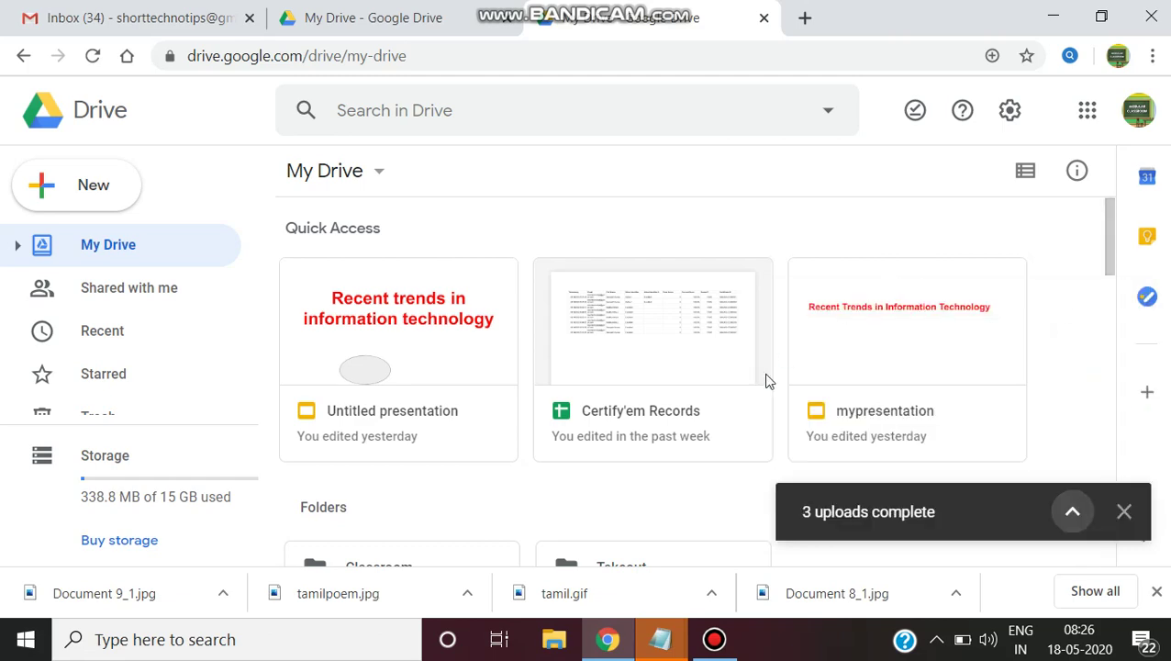
scroll(799, 374, "down", 6)
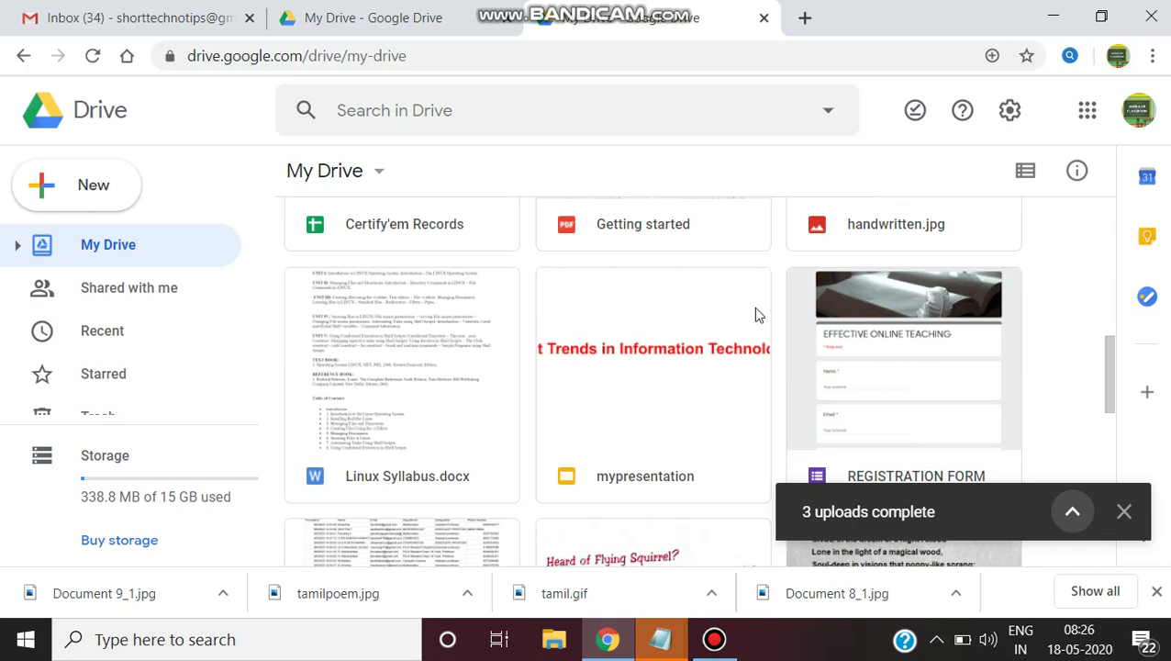
scroll(755, 313, "up", 2)
scroll(946, 431, "down", 5)
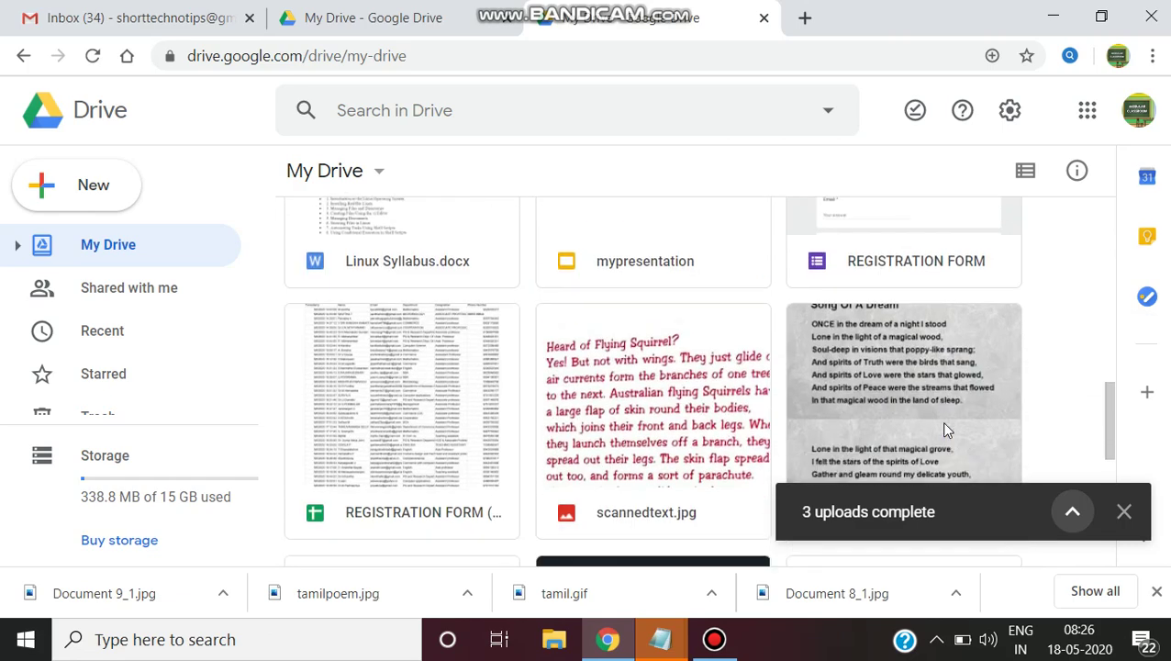
scroll(941, 421, "down", 4)
scroll(642, 358, "up", 3)
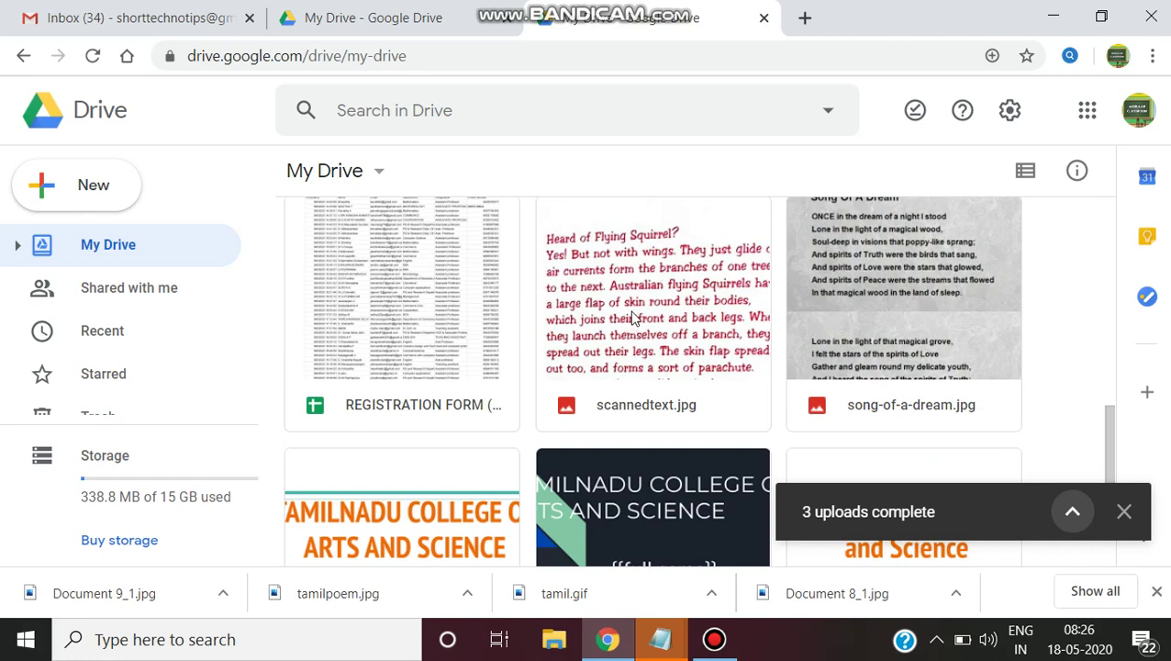
left_click(633, 316)
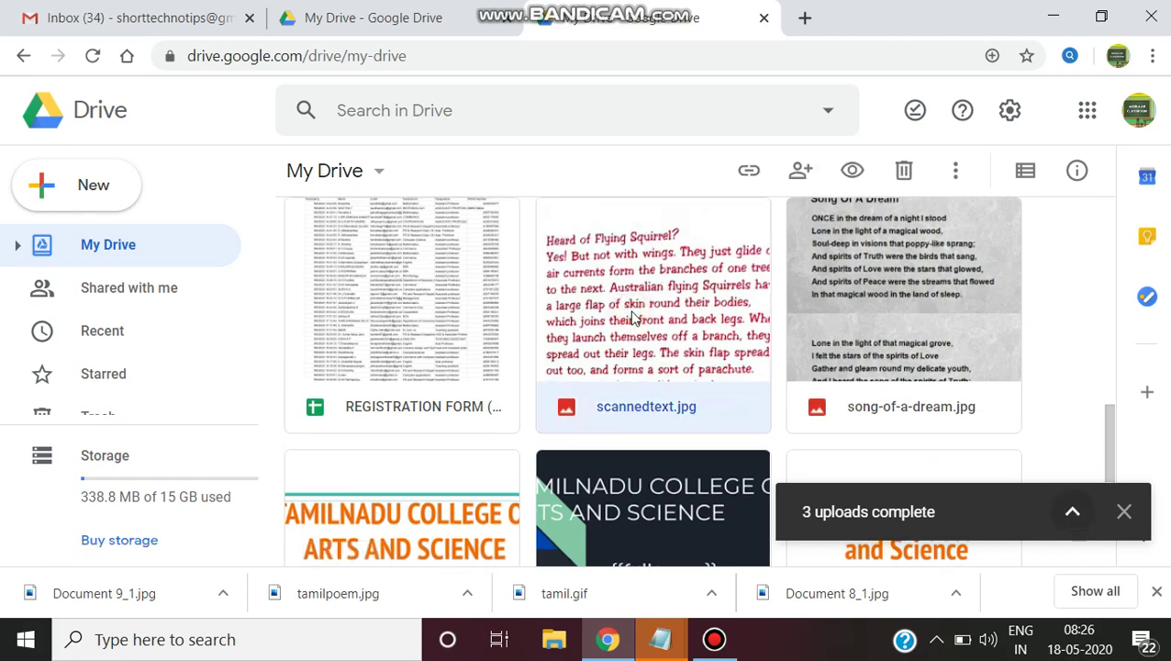
- Open scannedtext.jpg with Google Docs from its right-click menu
right_click(632, 320)
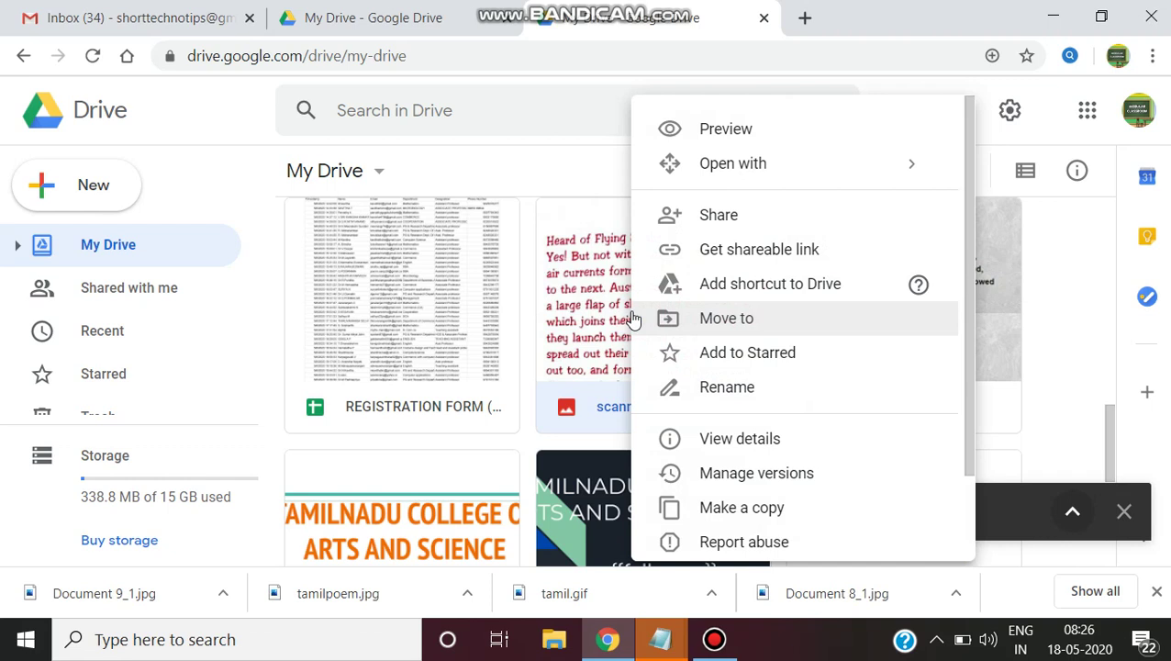
mouse_move(704, 169)
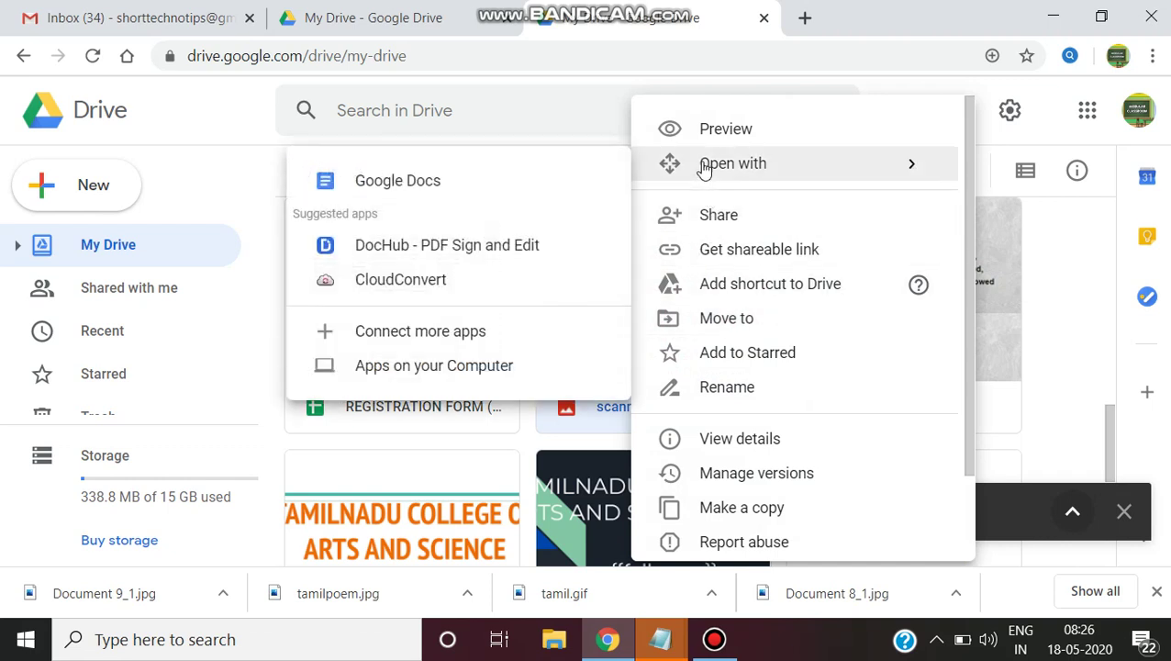
left_click(511, 184)
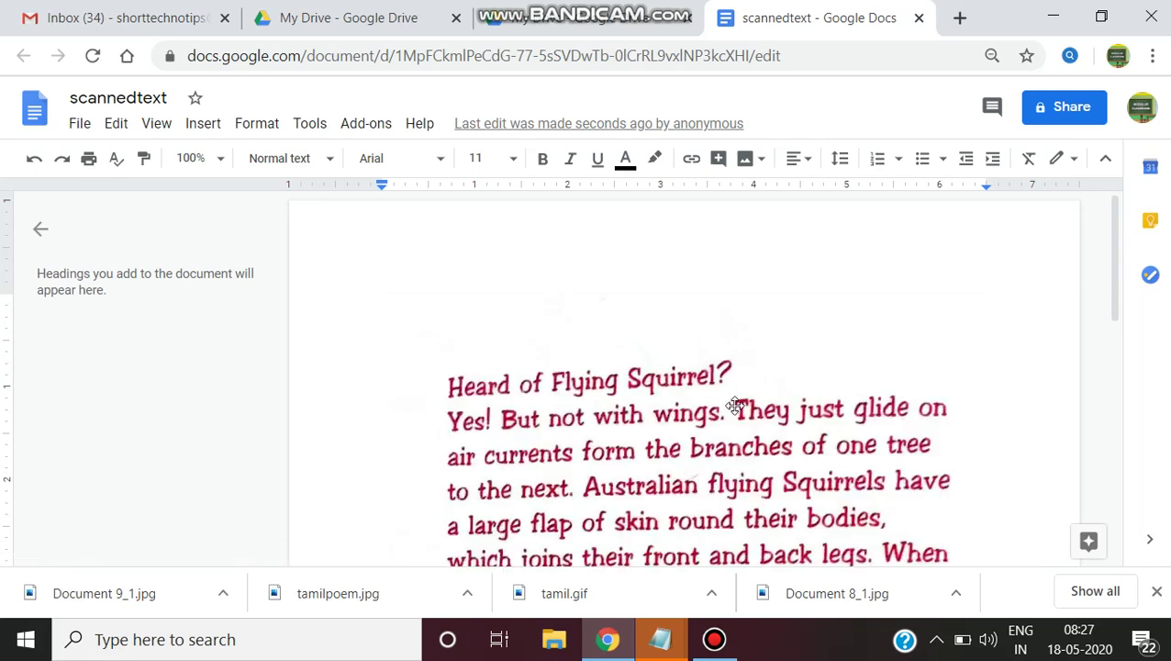
- Shrink the Flying Squirrel image by its corner handle and review the extracted text below
scroll(735, 405, "down", 1)
left_click(679, 401)
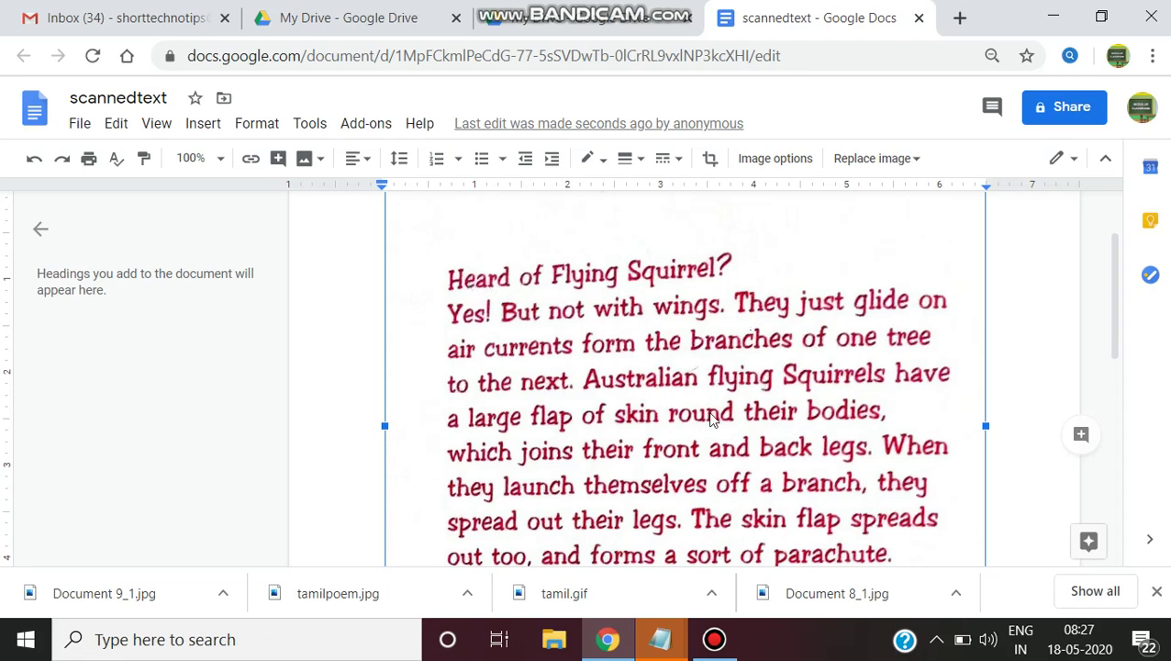
scroll(805, 371, "up", 1)
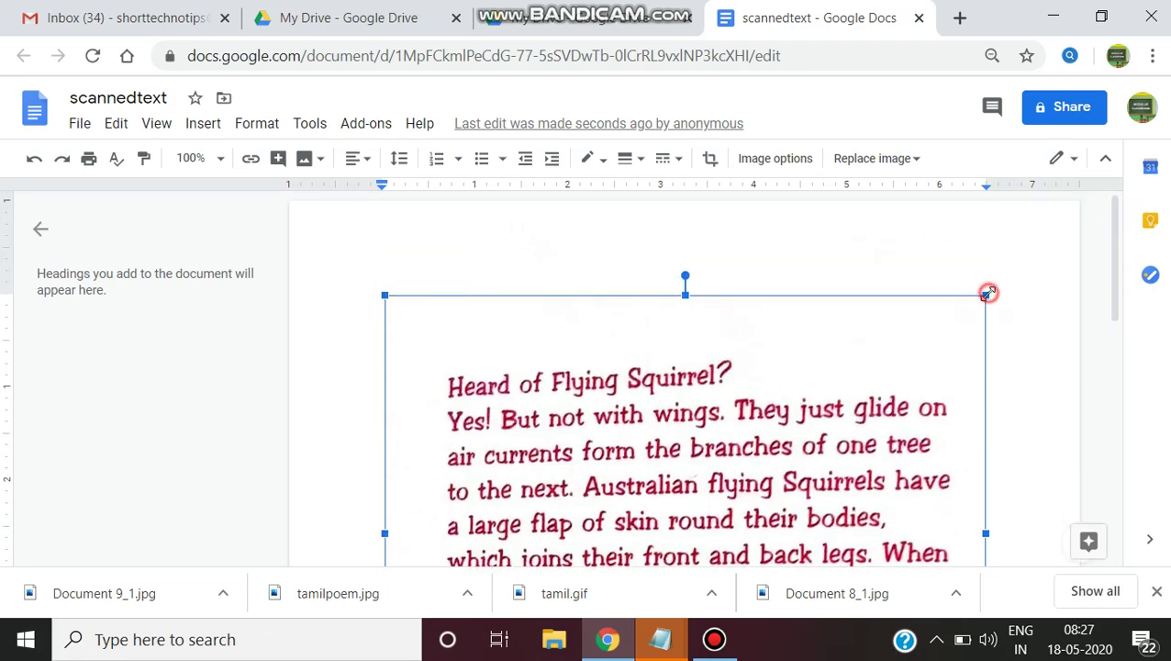
left_click_drag(986, 293, 675, 442)
scroll(715, 468, "down", 2)
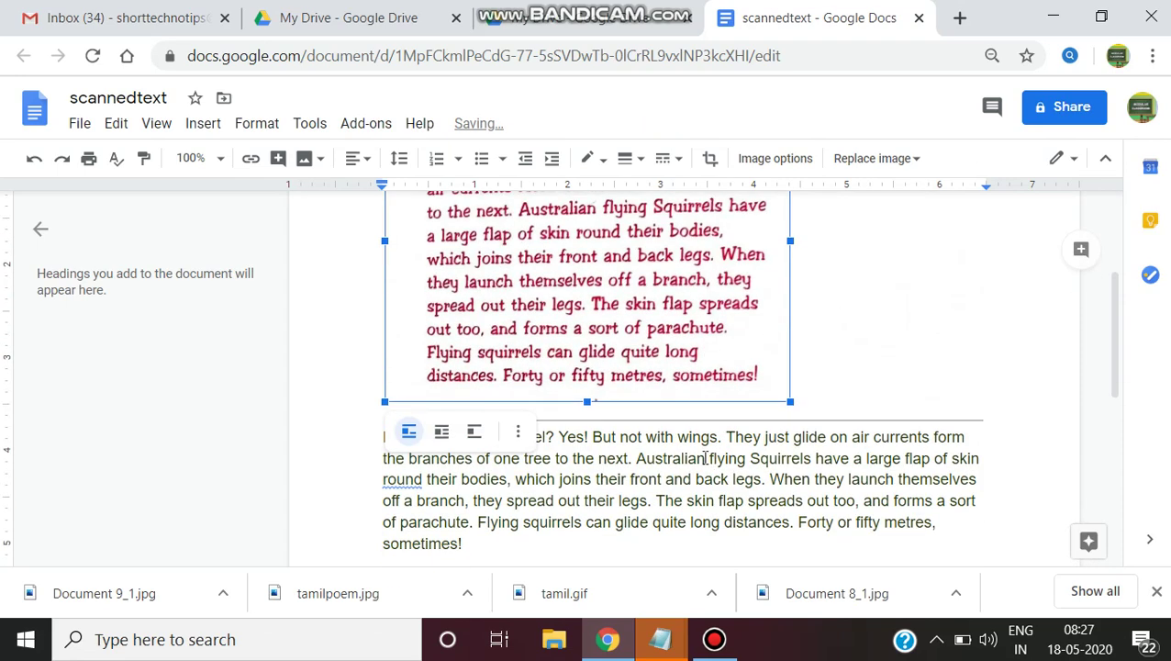
scroll(773, 354, "up", 1)
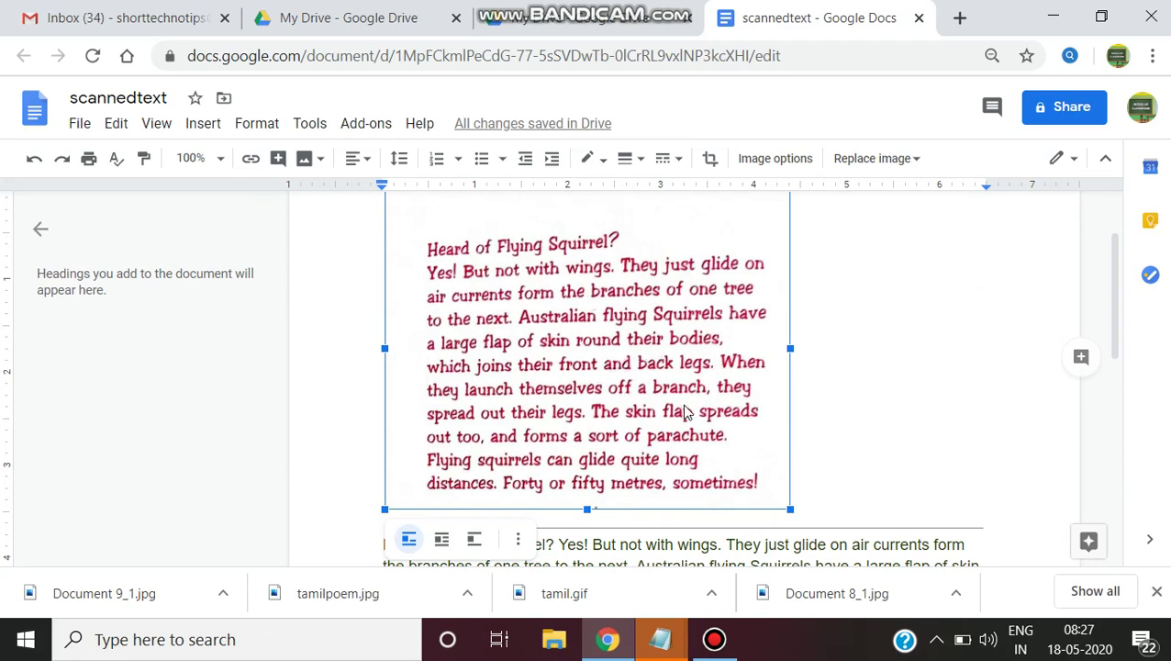
scroll(797, 436, "down", 1)
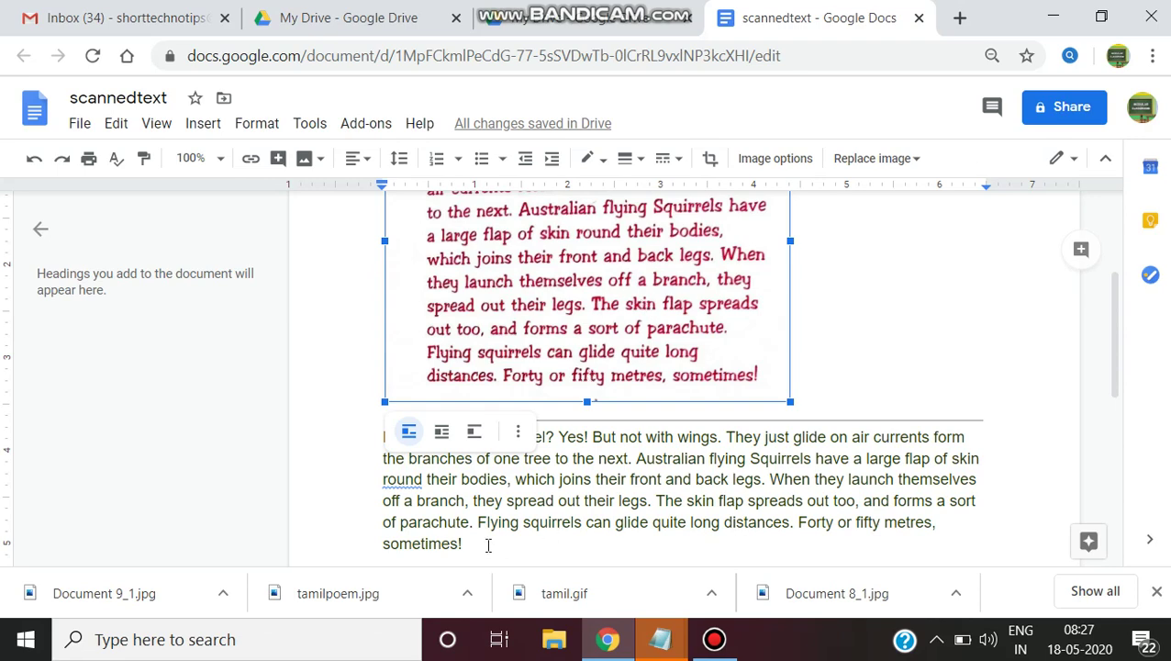
left_click(468, 483)
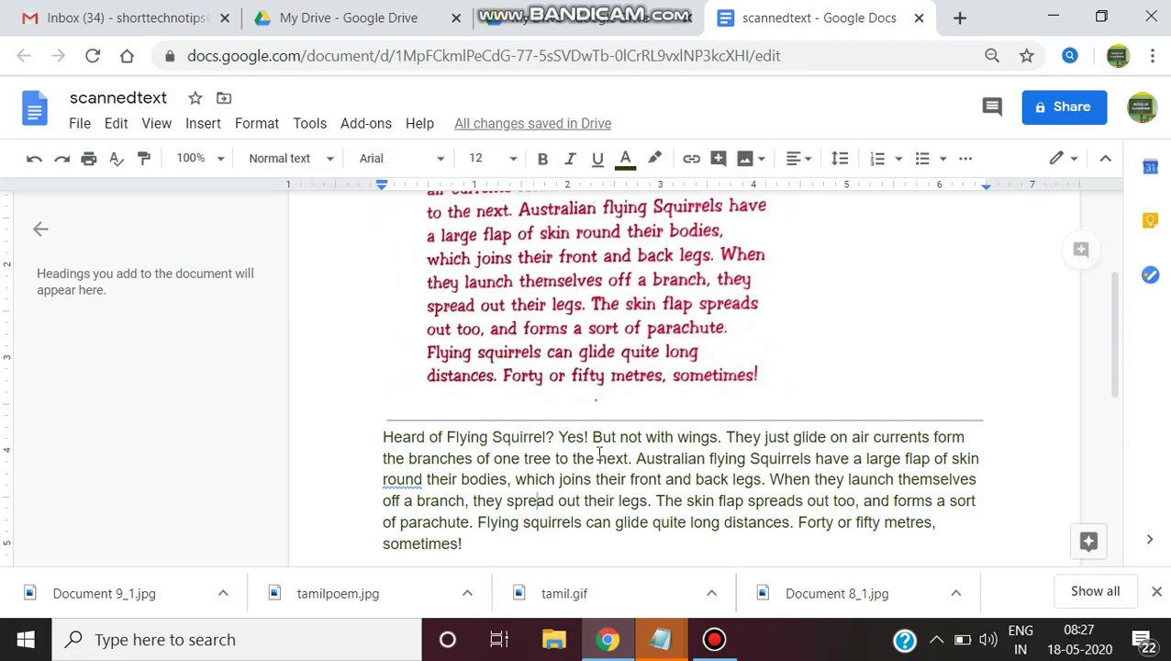
scroll(541, 345, "up", 3)
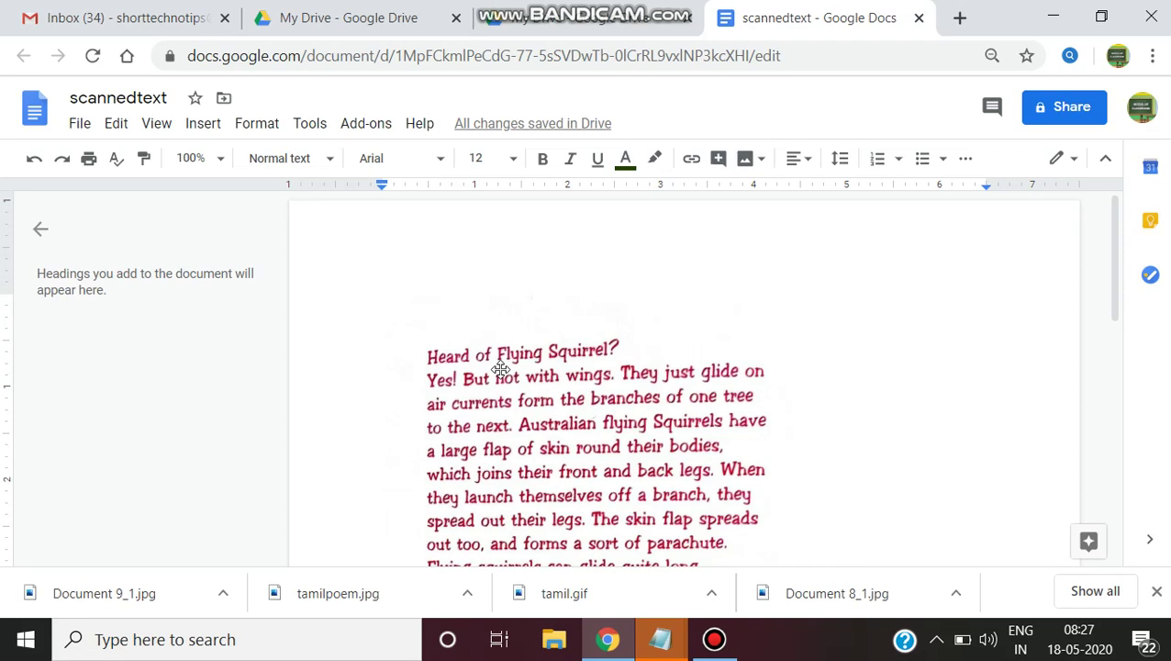
scroll(549, 368, "down", 2)
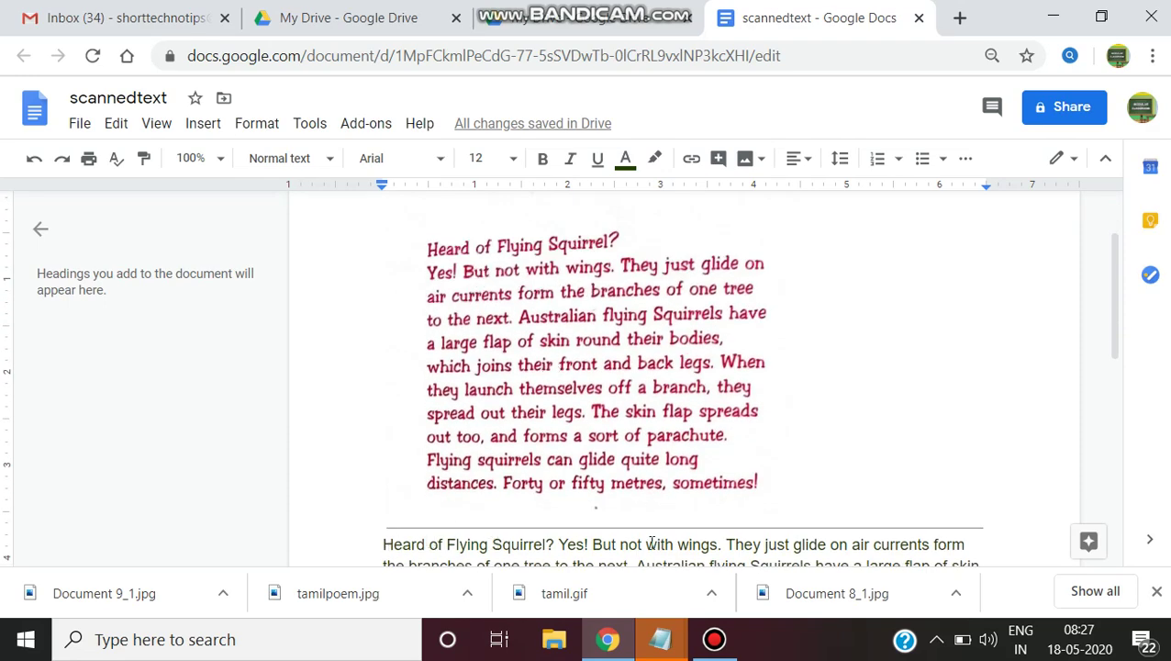
scroll(487, 266, "down", 2)
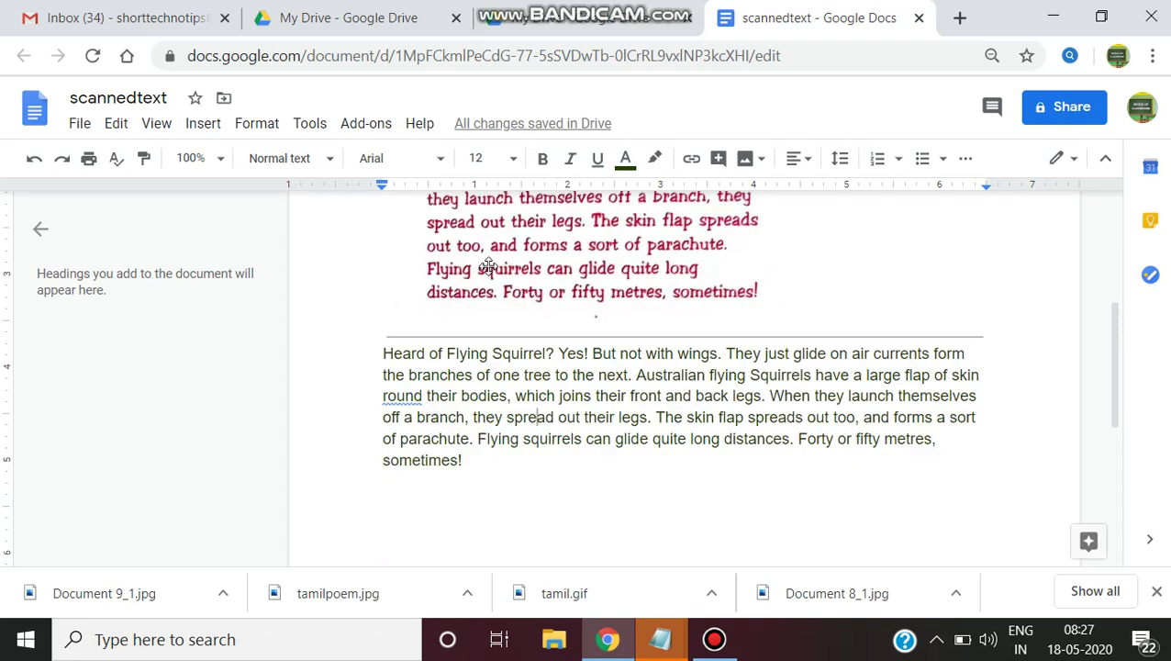
scroll(487, 267, "up", 2)
left_click(495, 299)
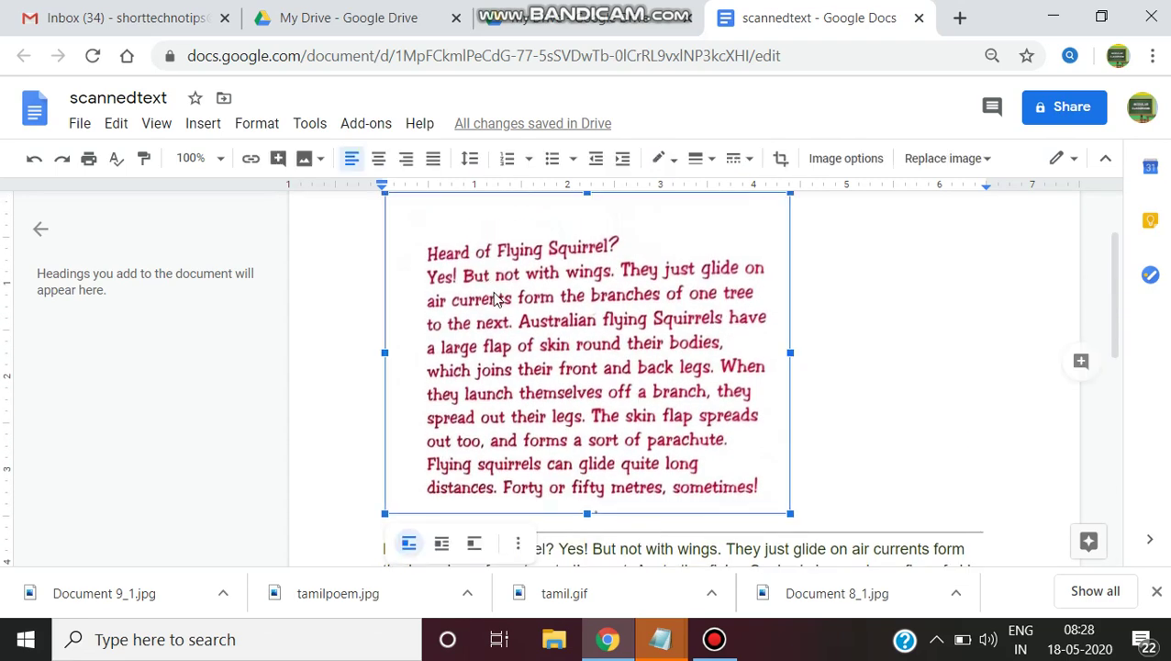
scroll(497, 309, "down", 1)
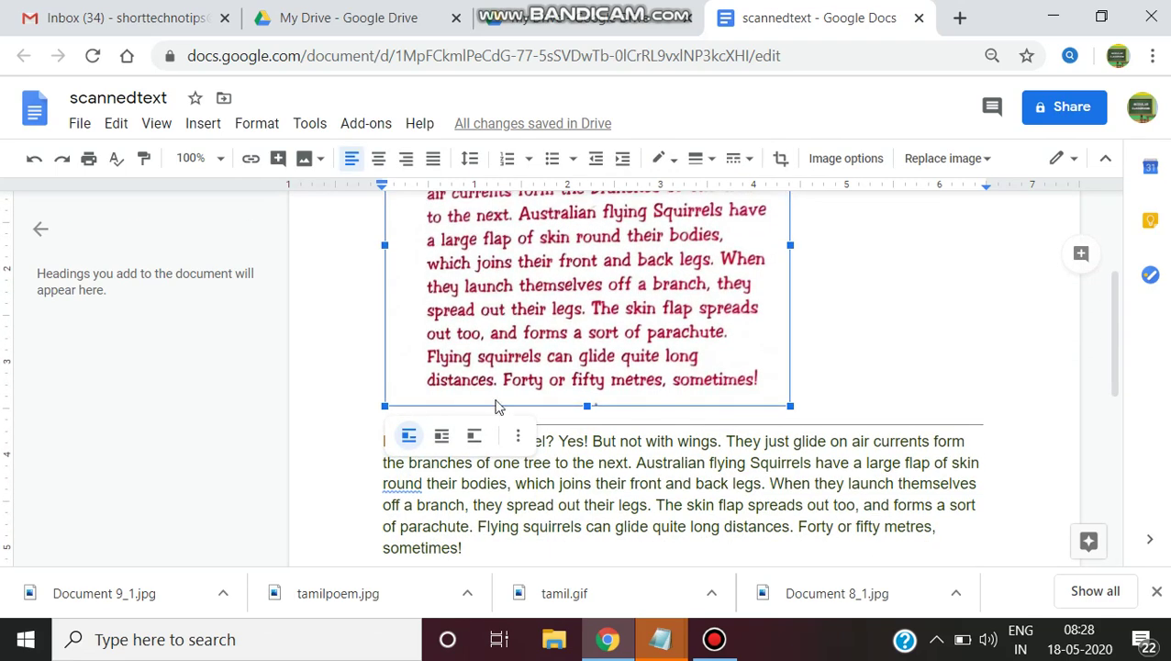
- Start a new paragraph at 'They', then make the extracted paragraph bold at size 14
left_click(727, 440)
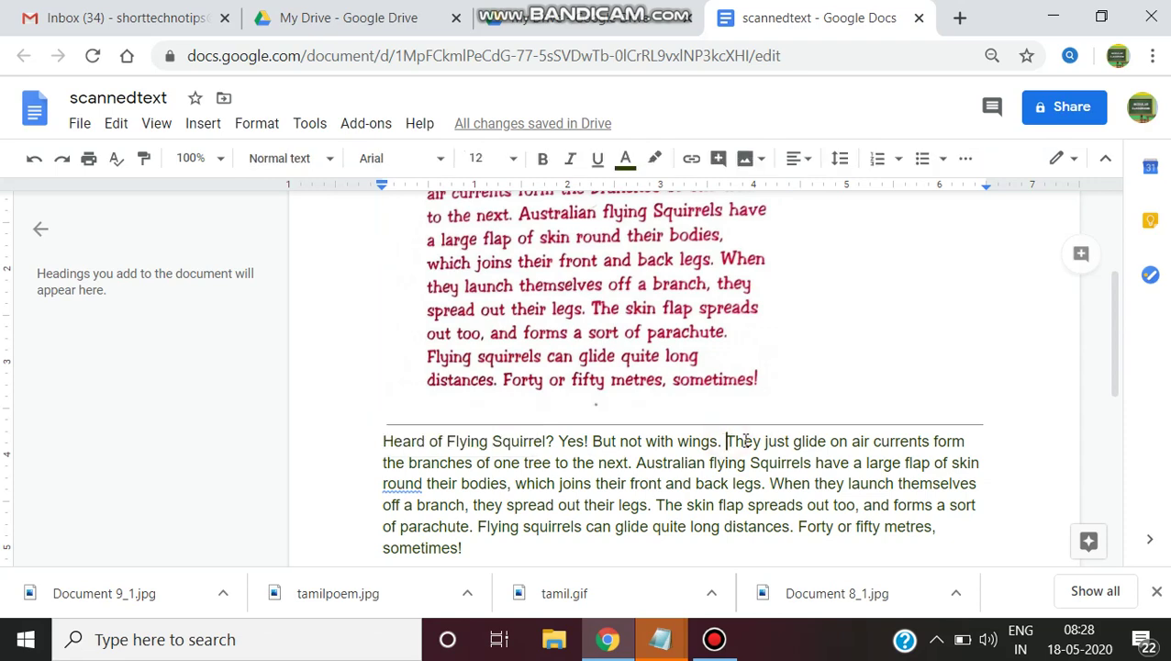
key("Return")
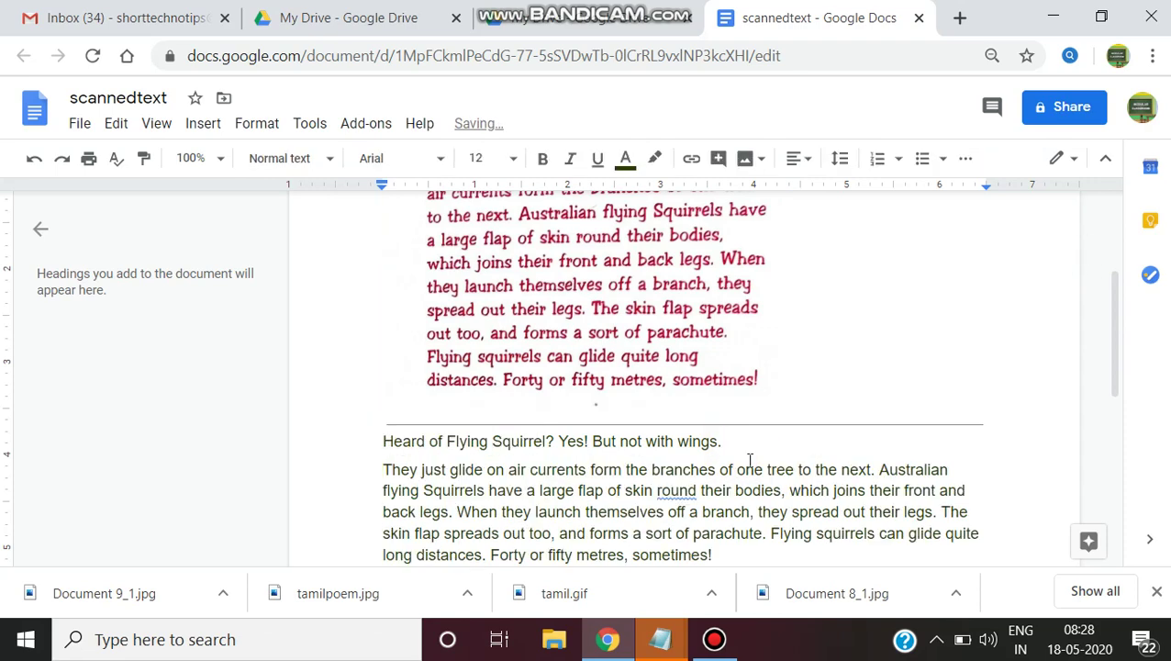
left_click_drag(386, 472, 765, 556)
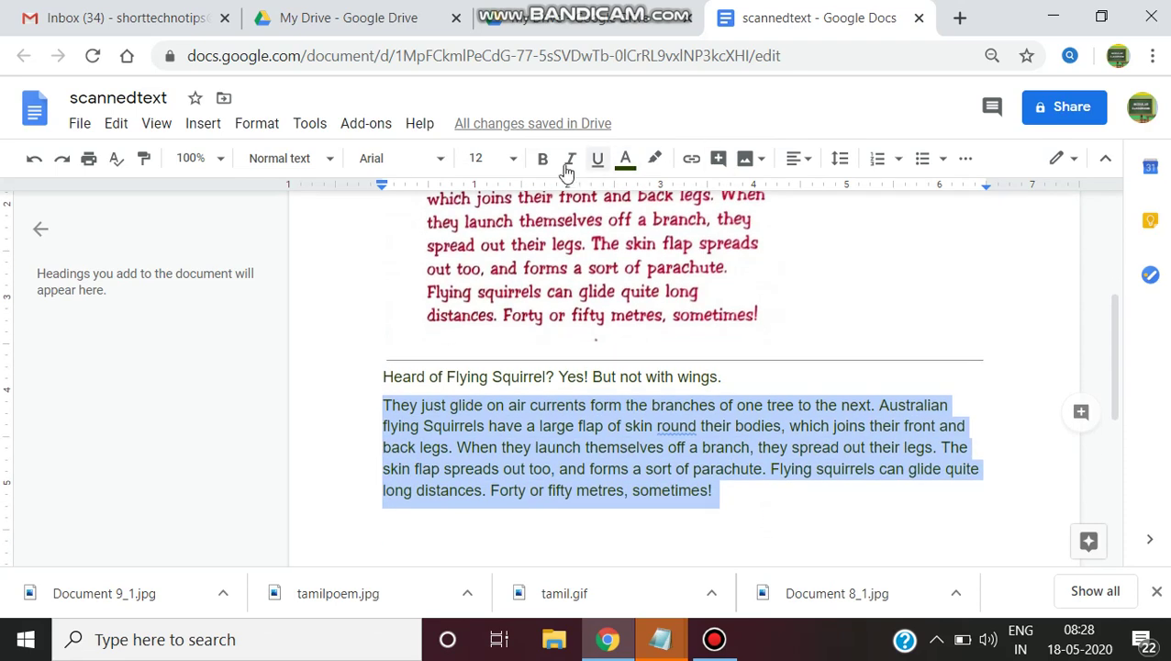
left_click(539, 158)
left_click(517, 158)
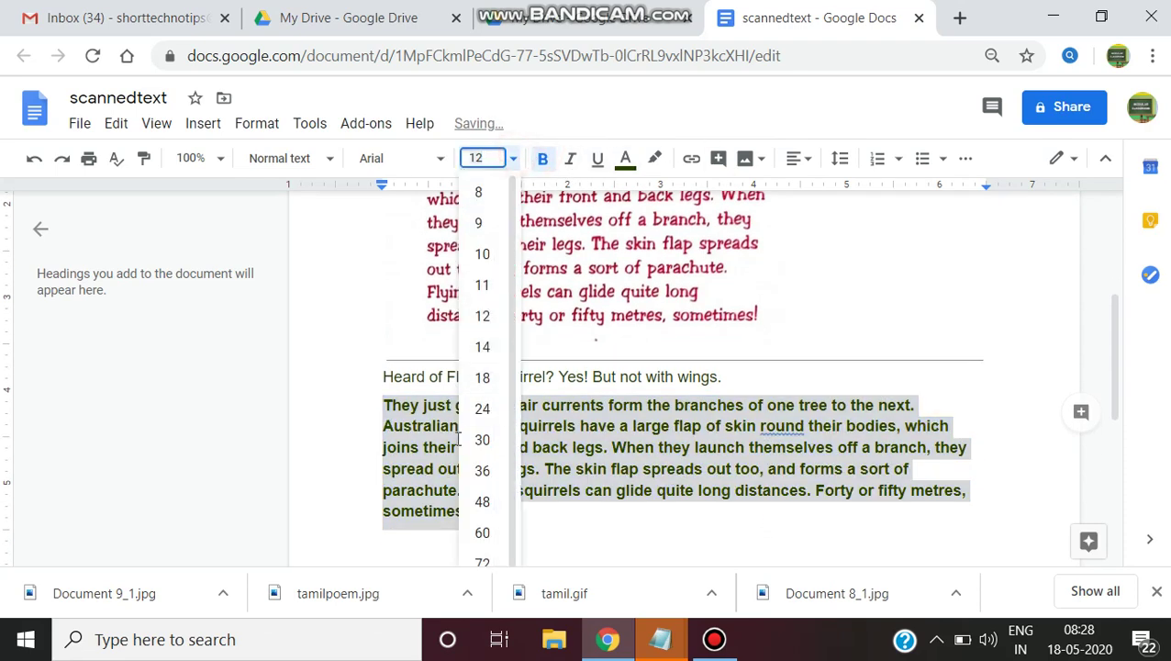
left_click(483, 347)
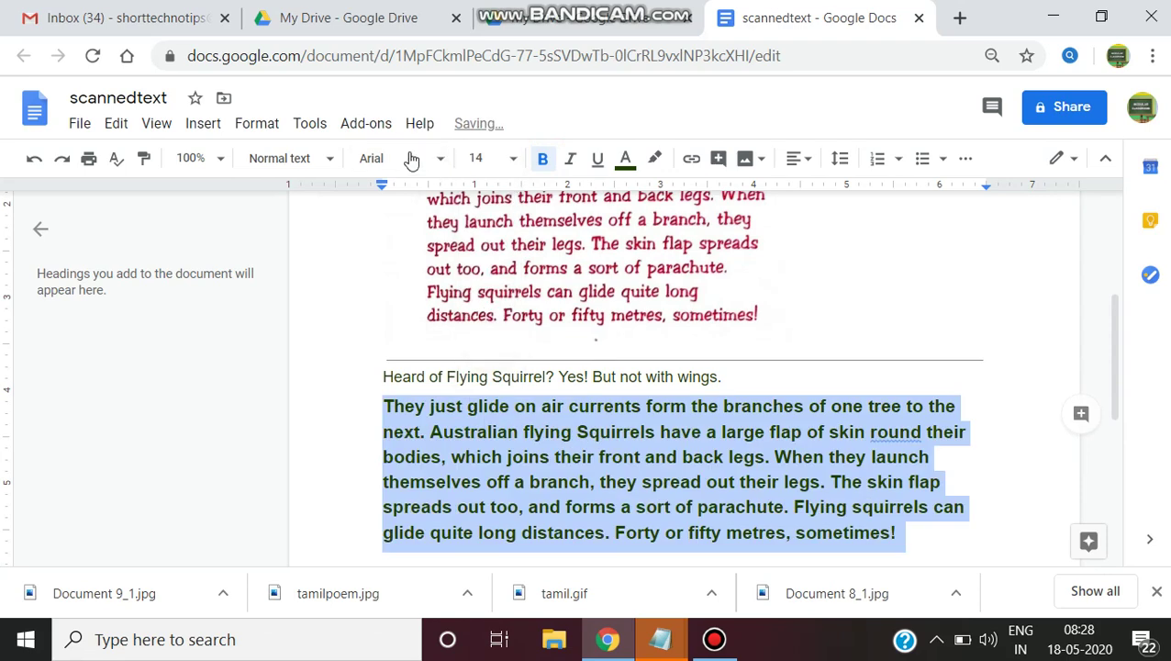
- Try Comfortaa and Amatic SC, then settle on Caveat as the paragraph font
left_click(401, 158)
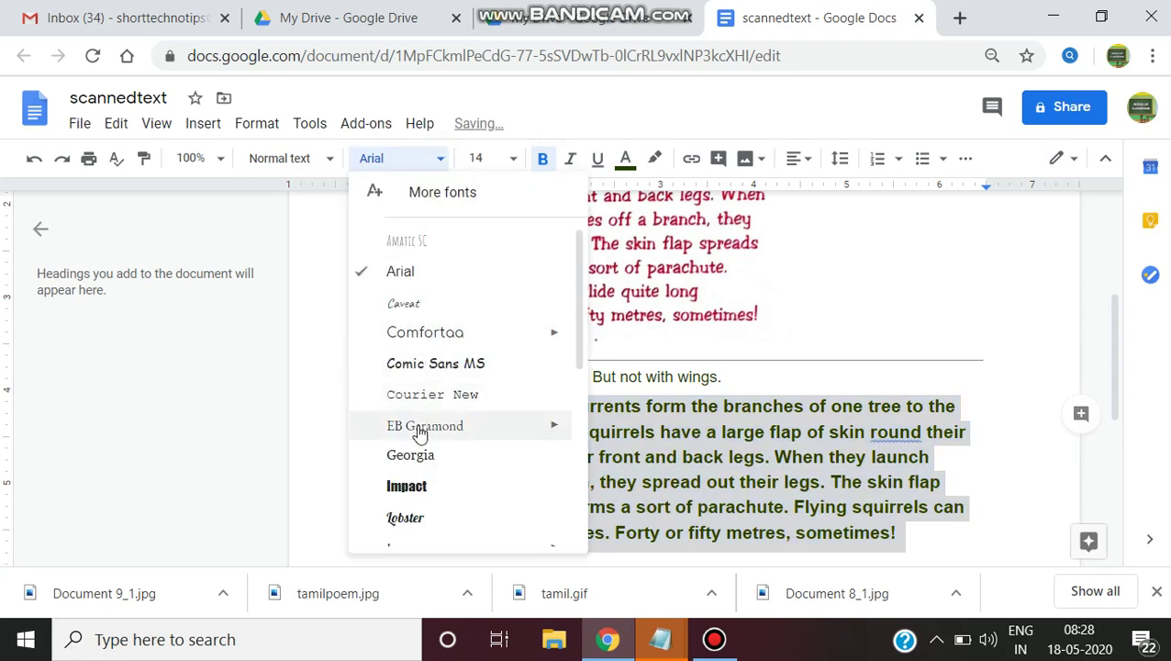
left_click(432, 336)
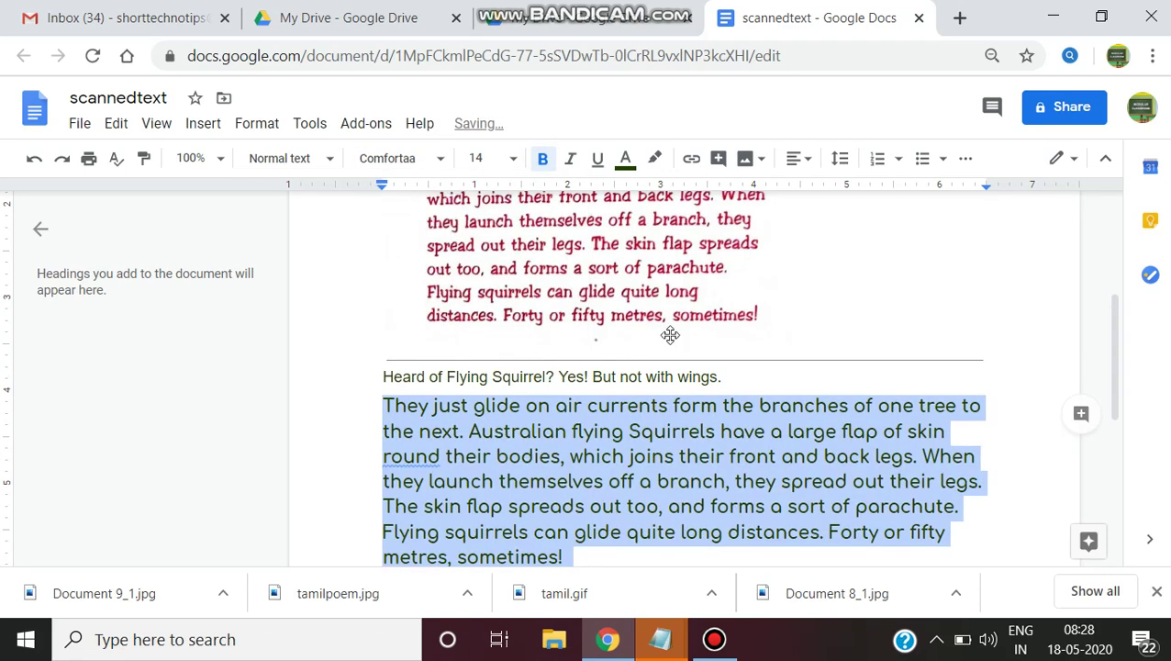
left_click(440, 158)
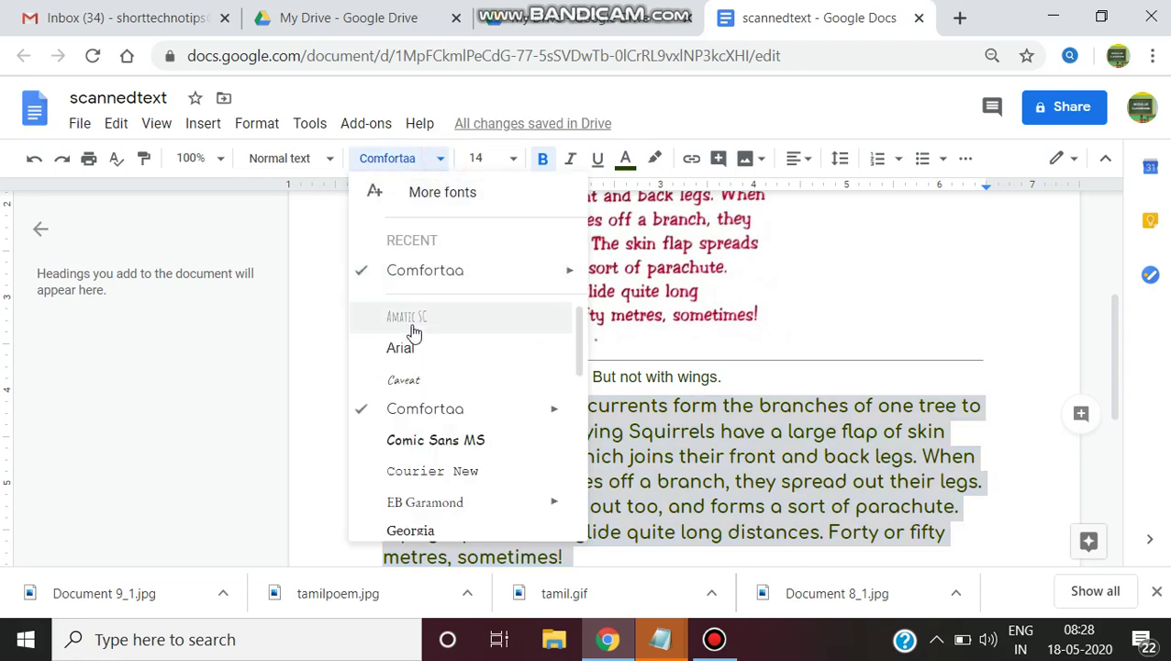
left_click(443, 323)
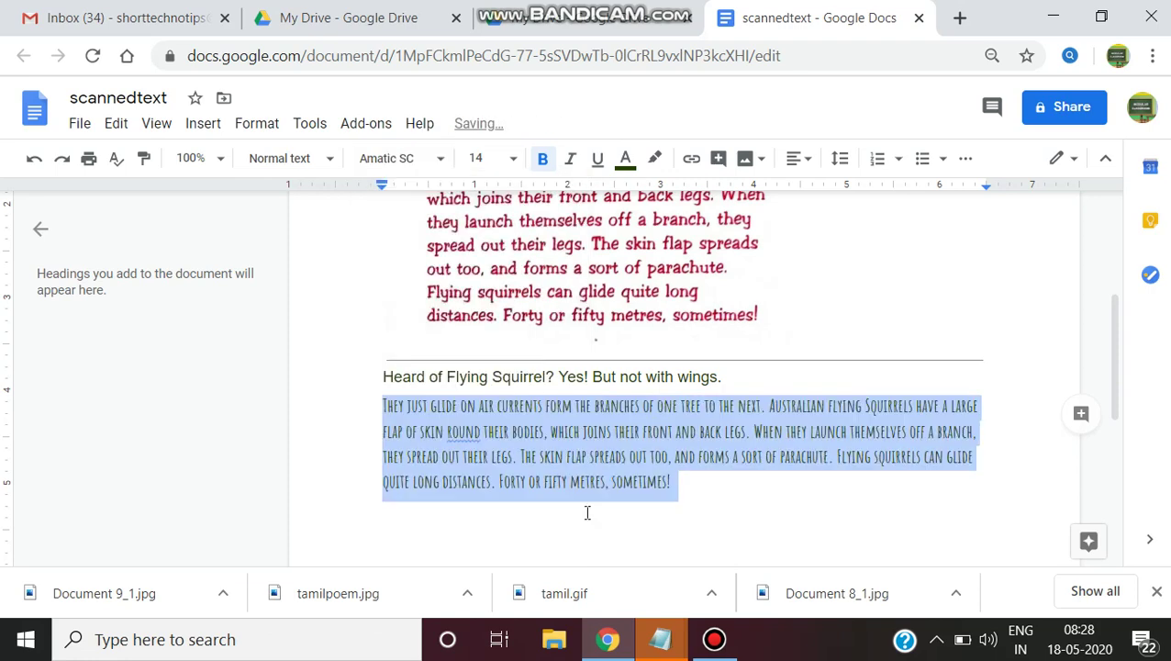
left_click(439, 160)
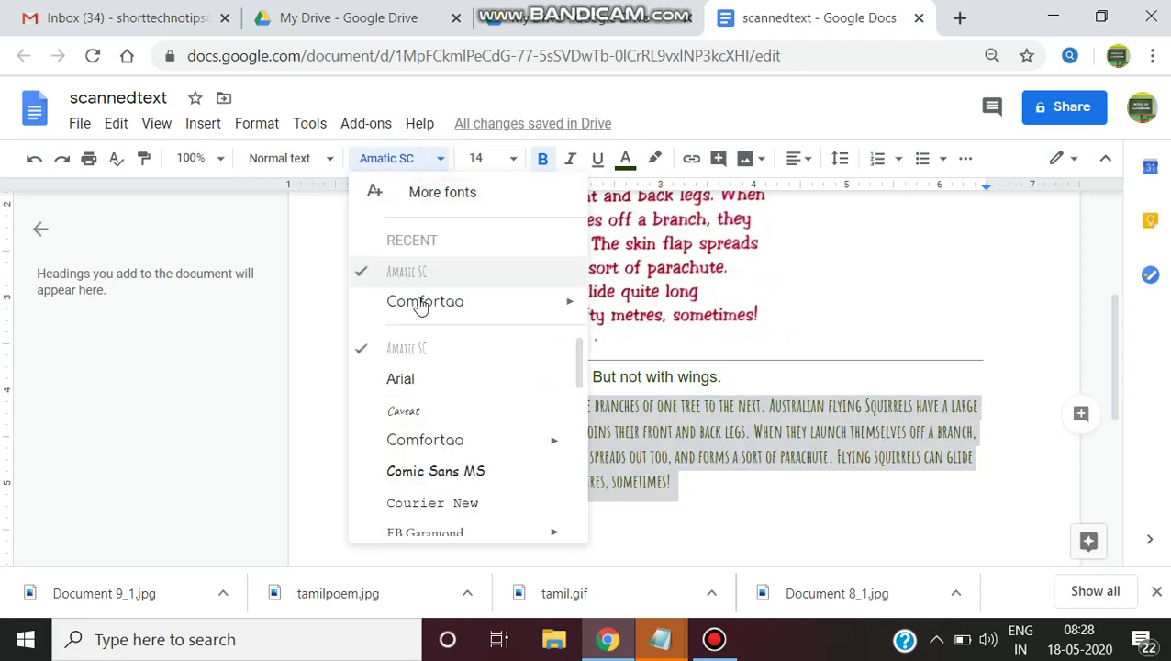
left_click(421, 412)
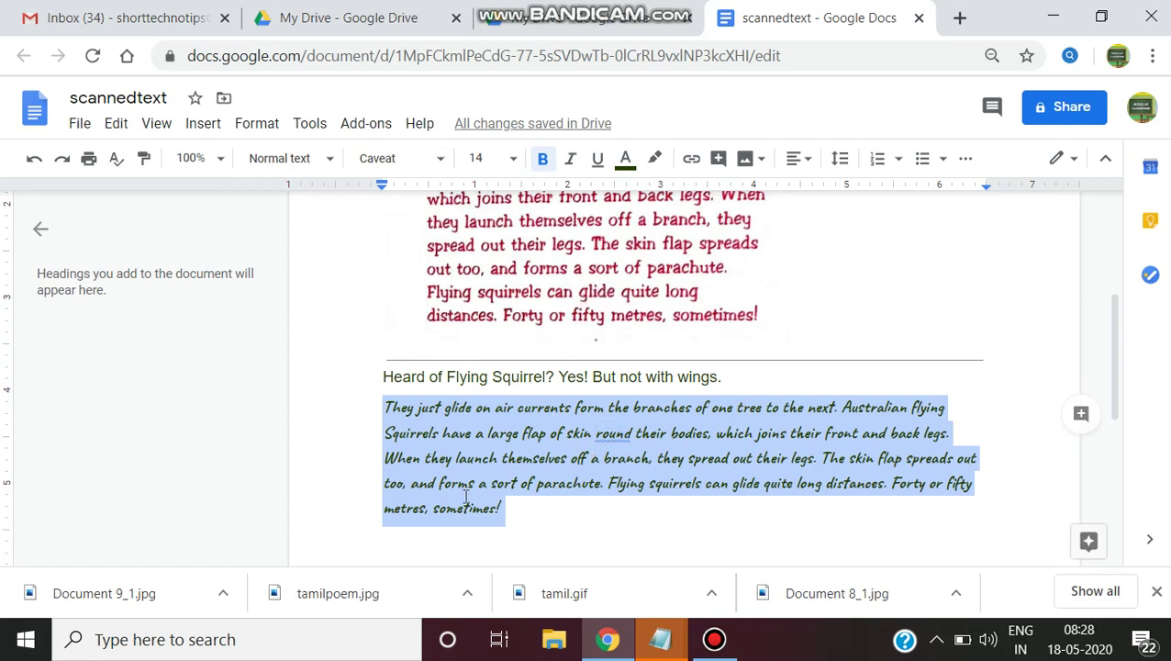
left_click(519, 530)
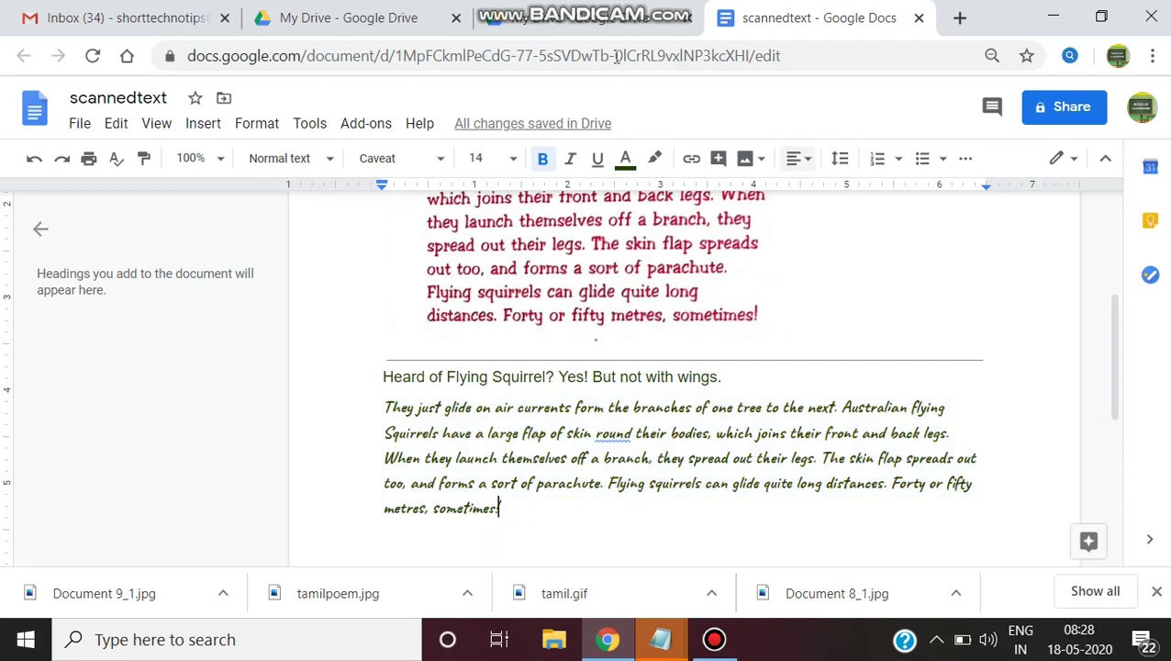
- Close the scannedtext document and open the Tamil poem image with Google Docs
left_click(919, 17)
scroll(675, 426, "up", 4)
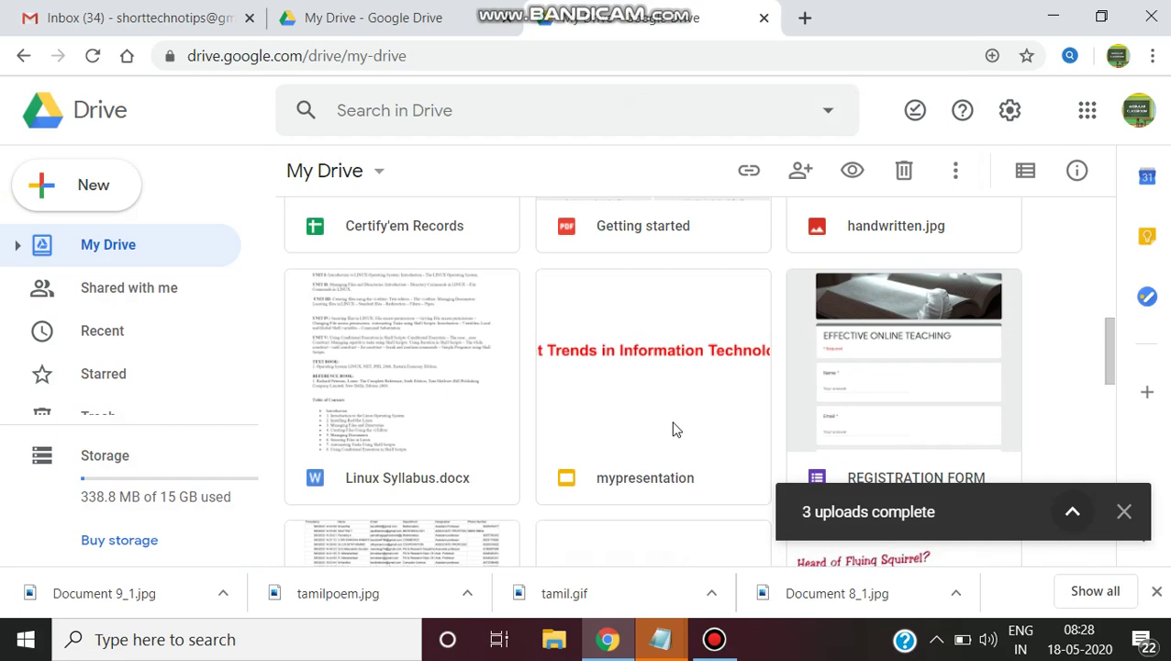
scroll(676, 429, "down", 4)
scroll(675, 429, "down", 3)
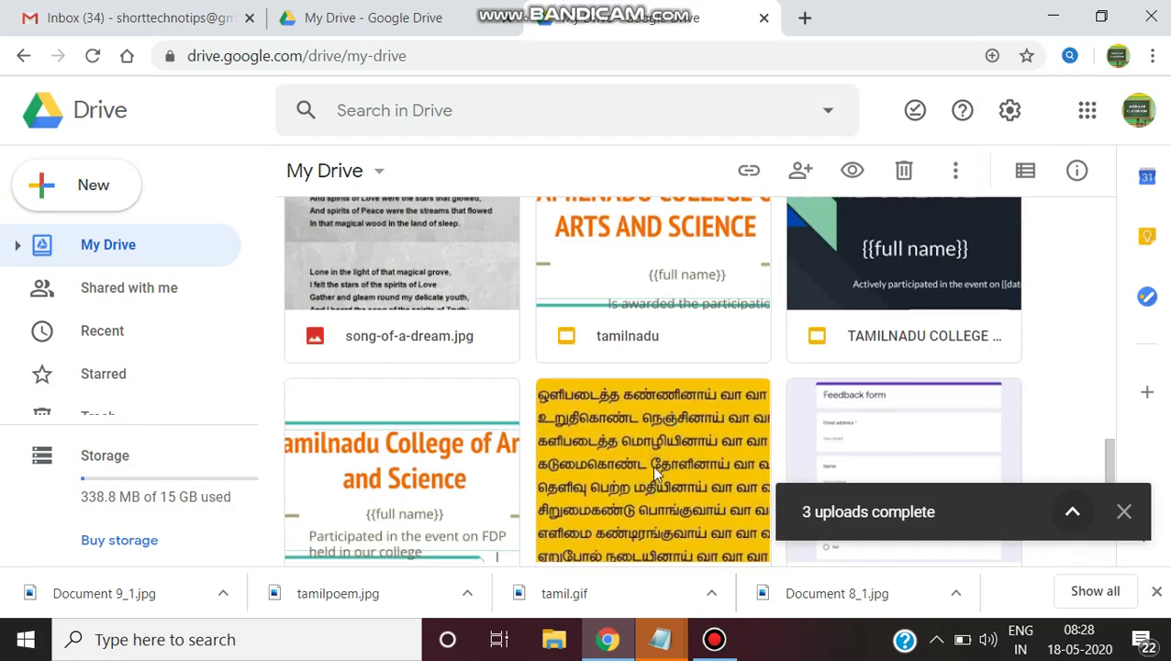
right_click(655, 460)
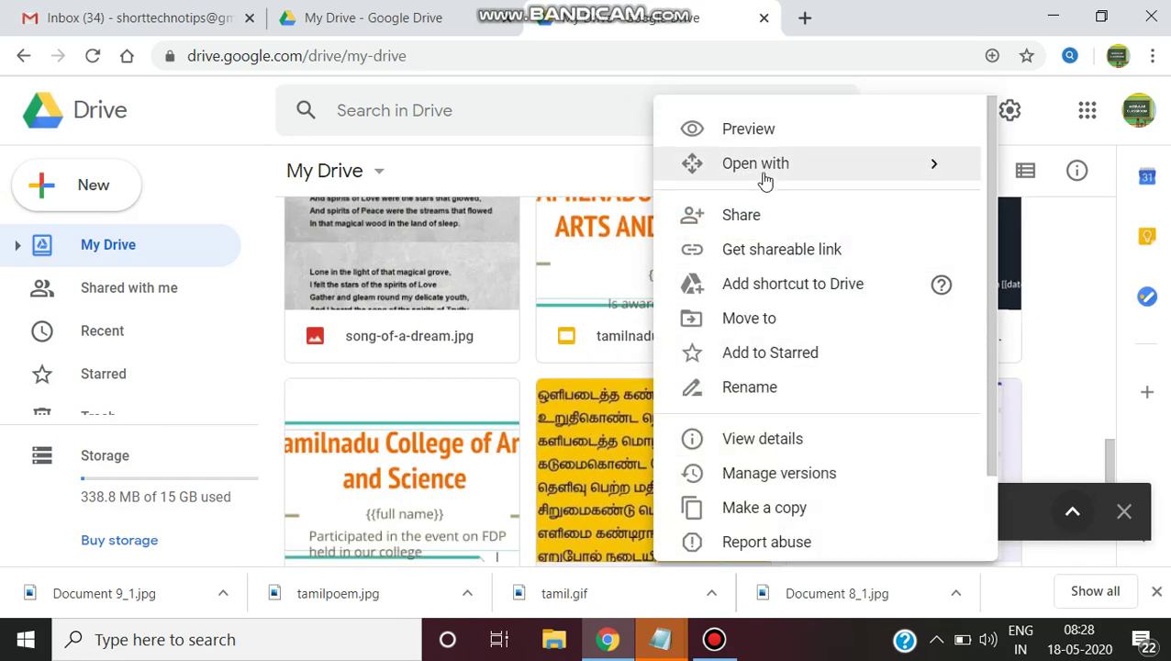
left_click(562, 517)
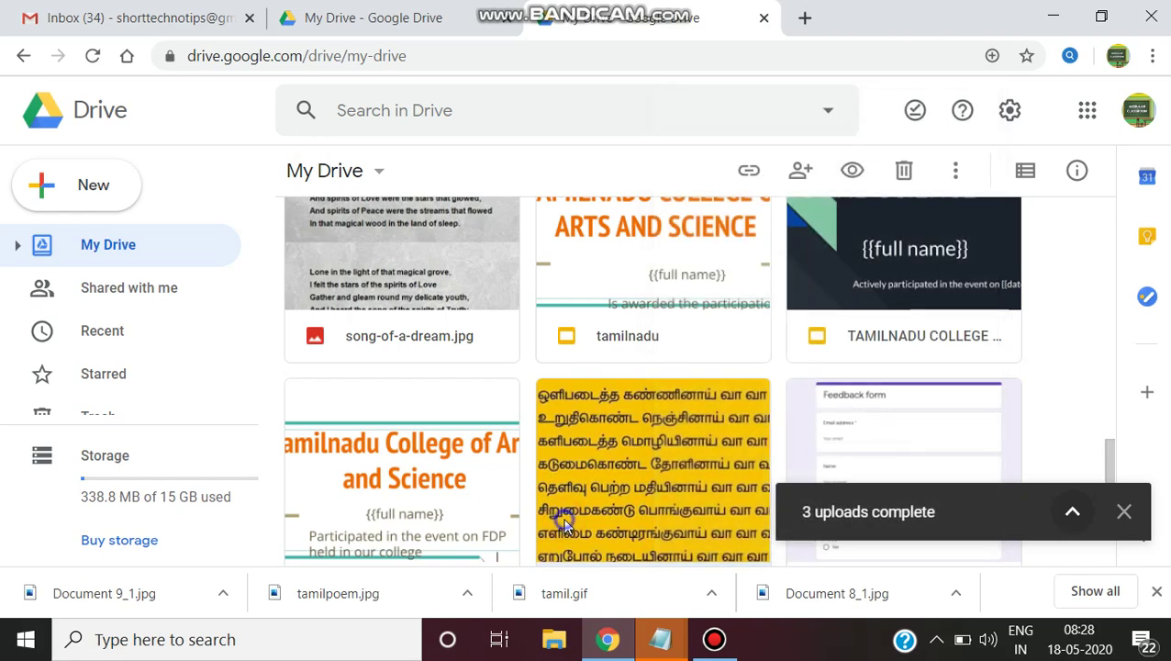
right_click(740, 295)
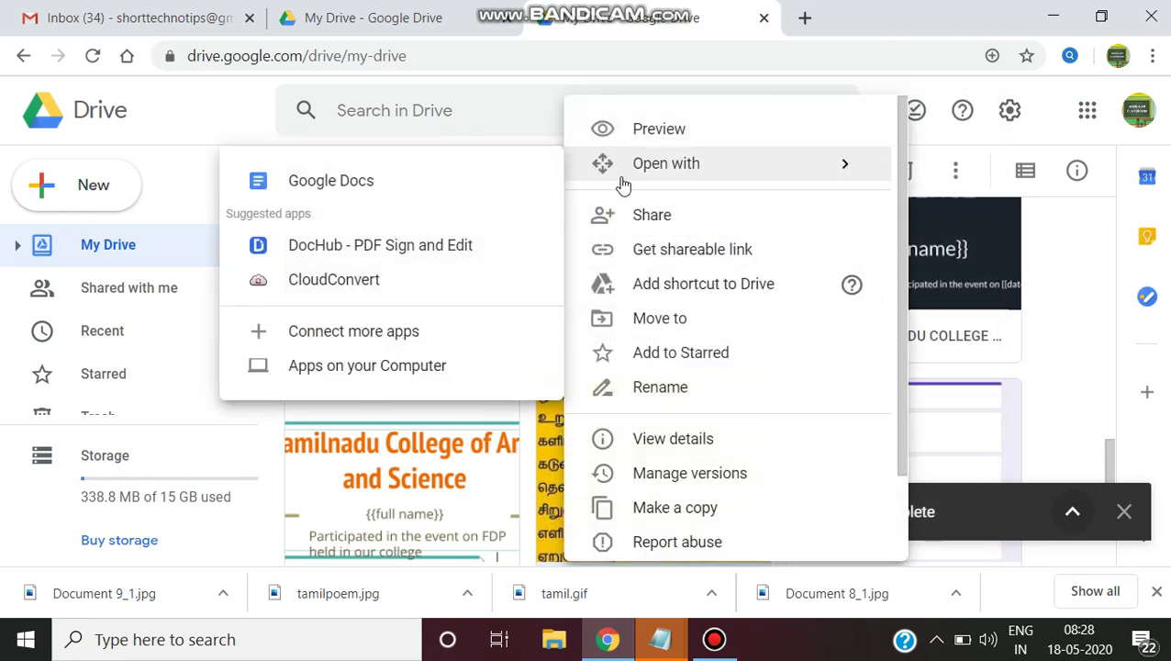
left_click(360, 188)
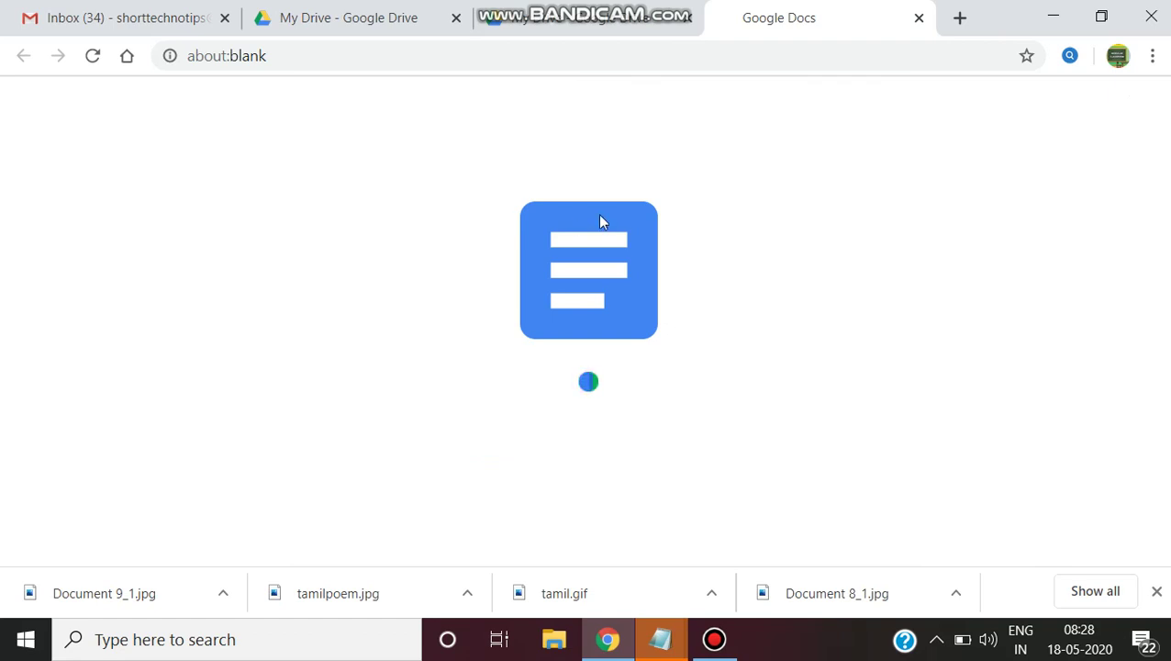
- Shrink the yellow poem image so it sits smaller above the Tamil text
left_click(1157, 591)
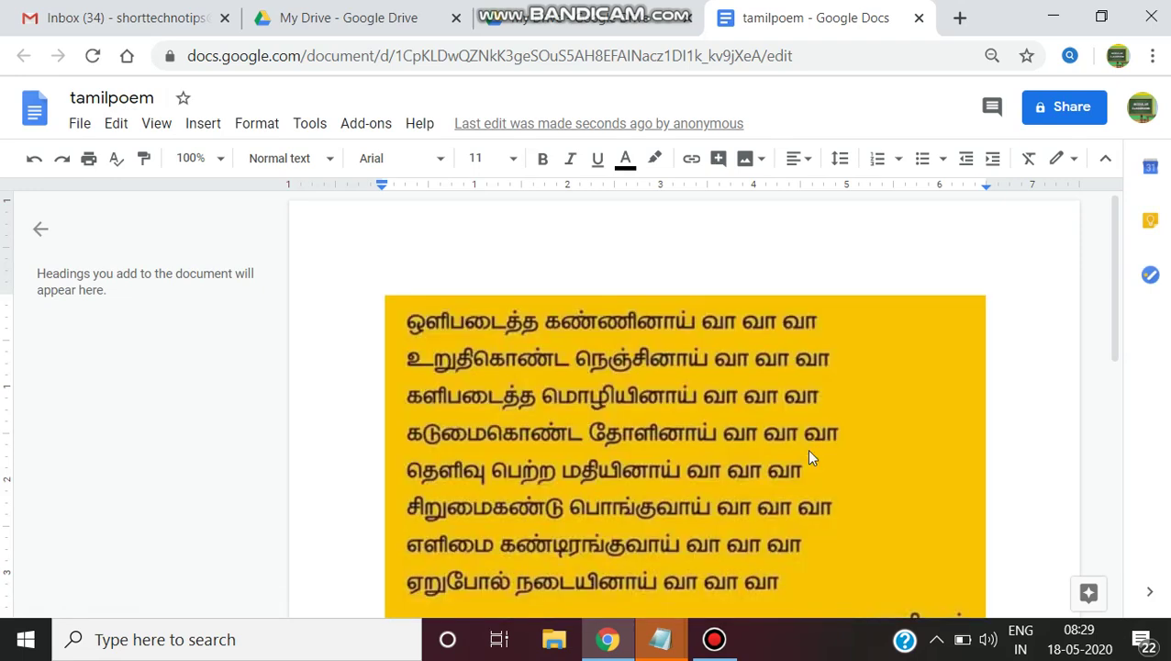
left_click(983, 349)
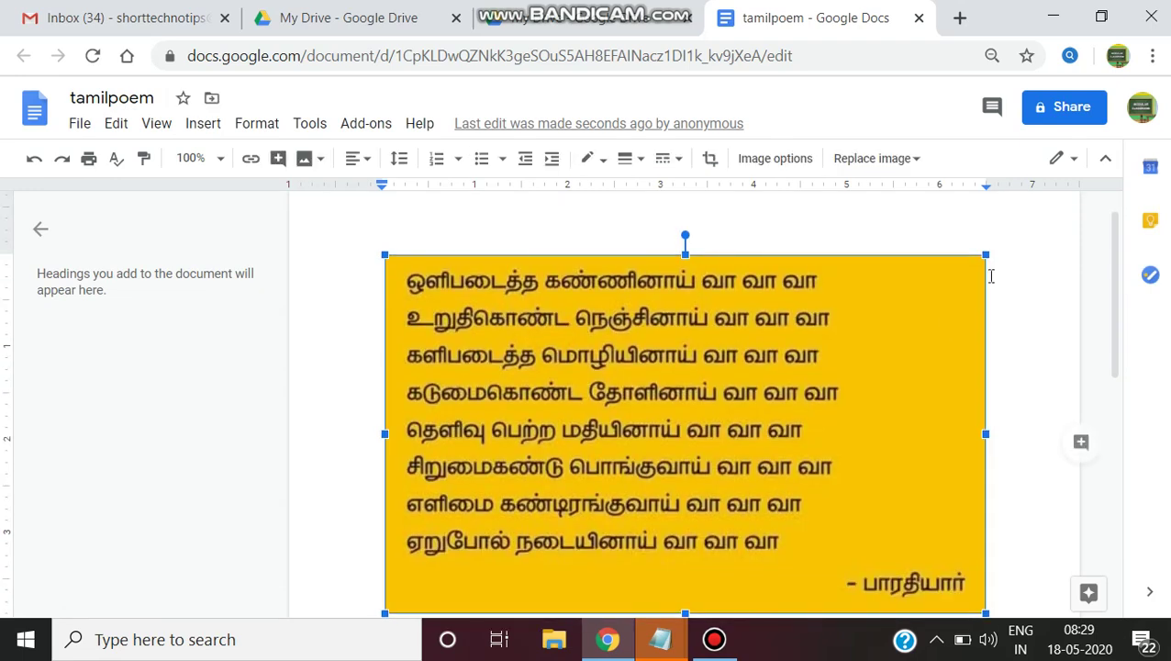
left_click_drag(987, 254, 809, 356)
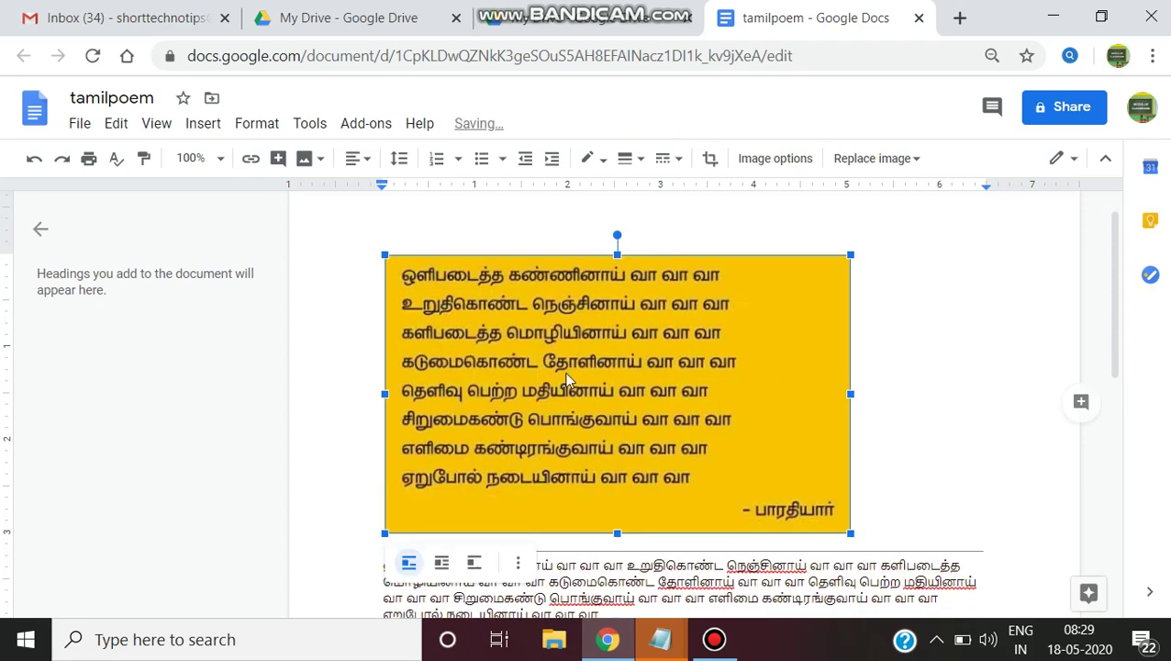
scroll(901, 580, "down", 1)
left_click(873, 533)
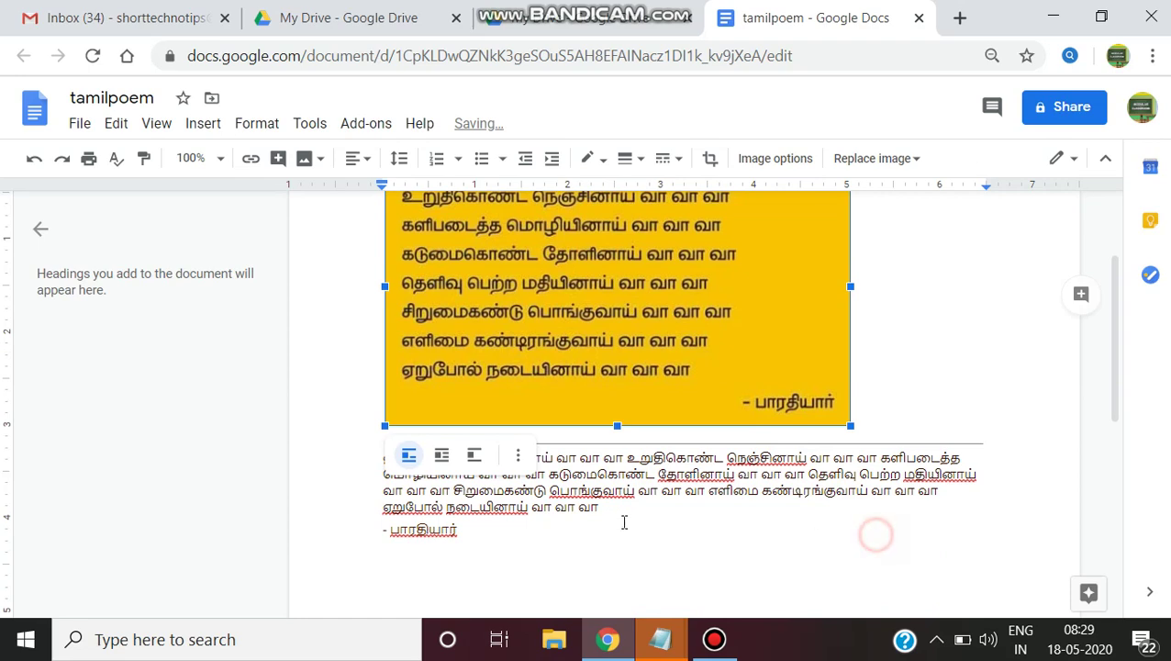
left_click(510, 548)
- Make the extracted Tamil poem text bold at size 18
left_click_drag(510, 548, 382, 457)
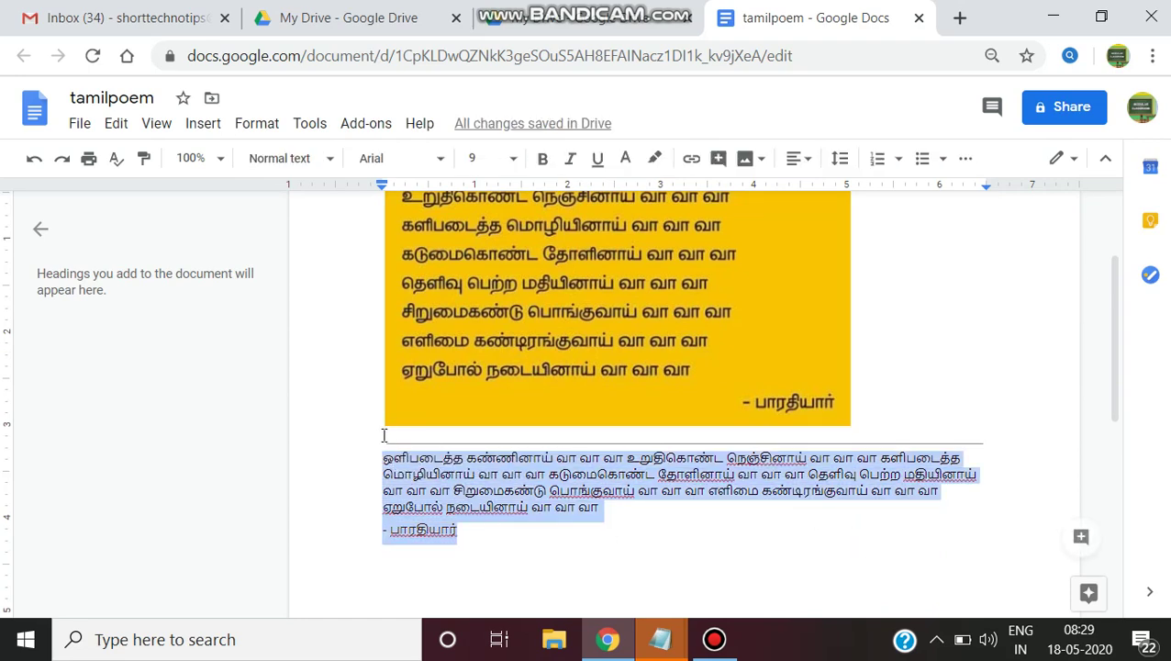
left_click(513, 161)
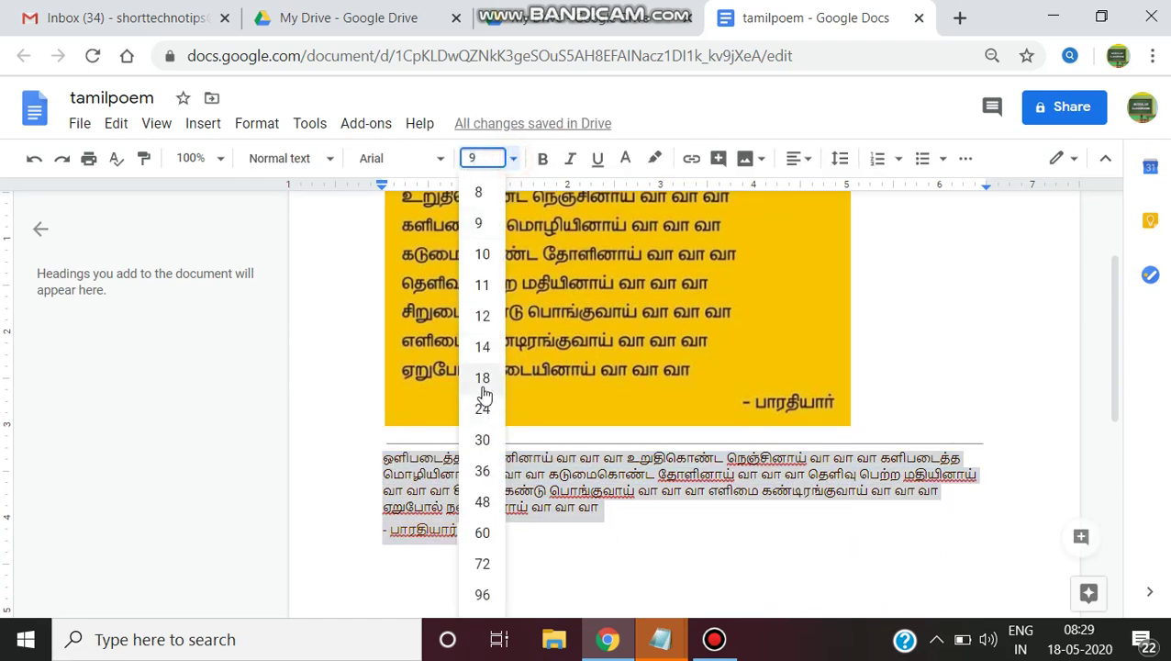
left_click(482, 378)
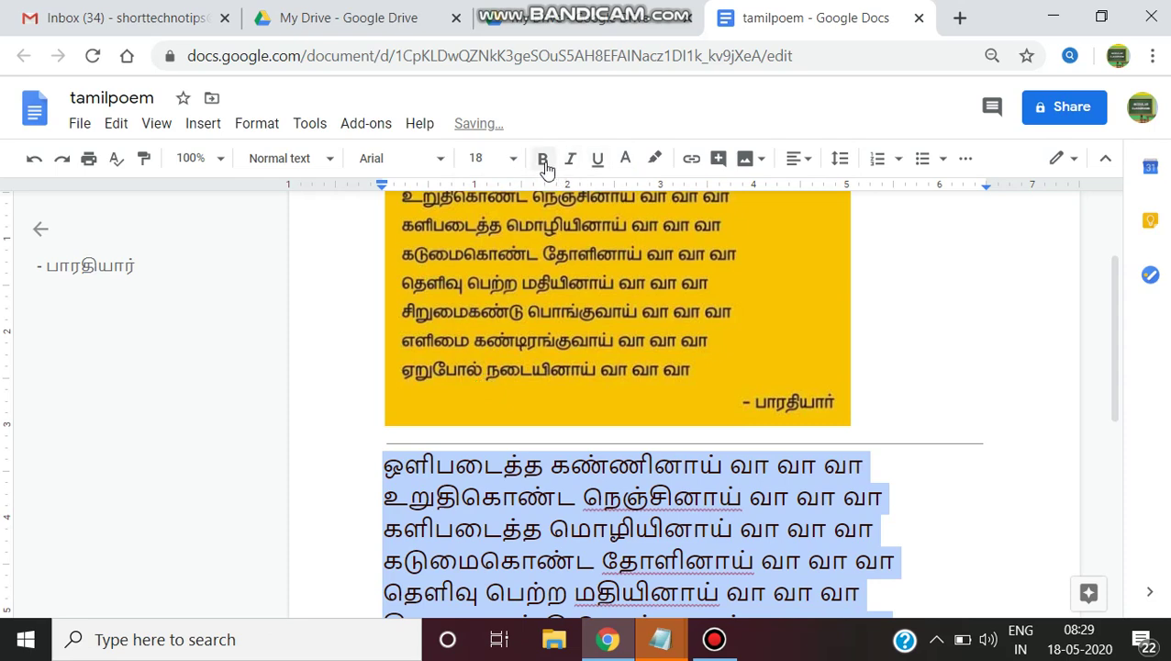
left_click(543, 160)
left_click(939, 519)
scroll(964, 505, "down", 3)
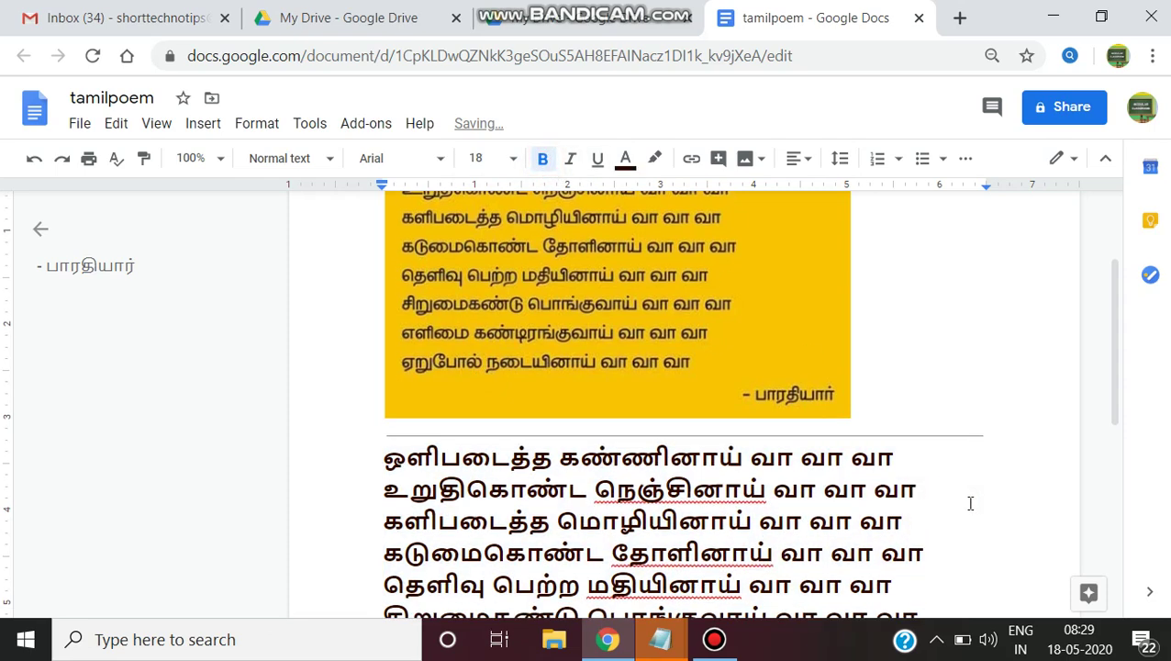
- Select poem lines and look through the formatting options without changing anything
left_click_drag(384, 387, 944, 387)
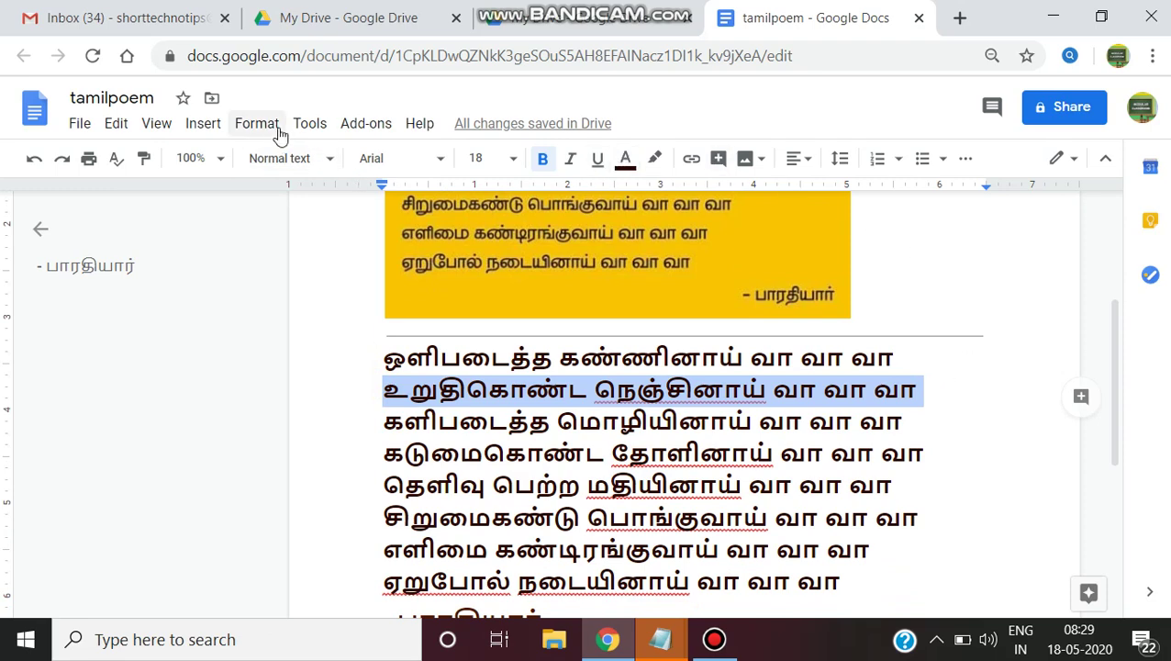
left_click(269, 127)
mouse_move(292, 165)
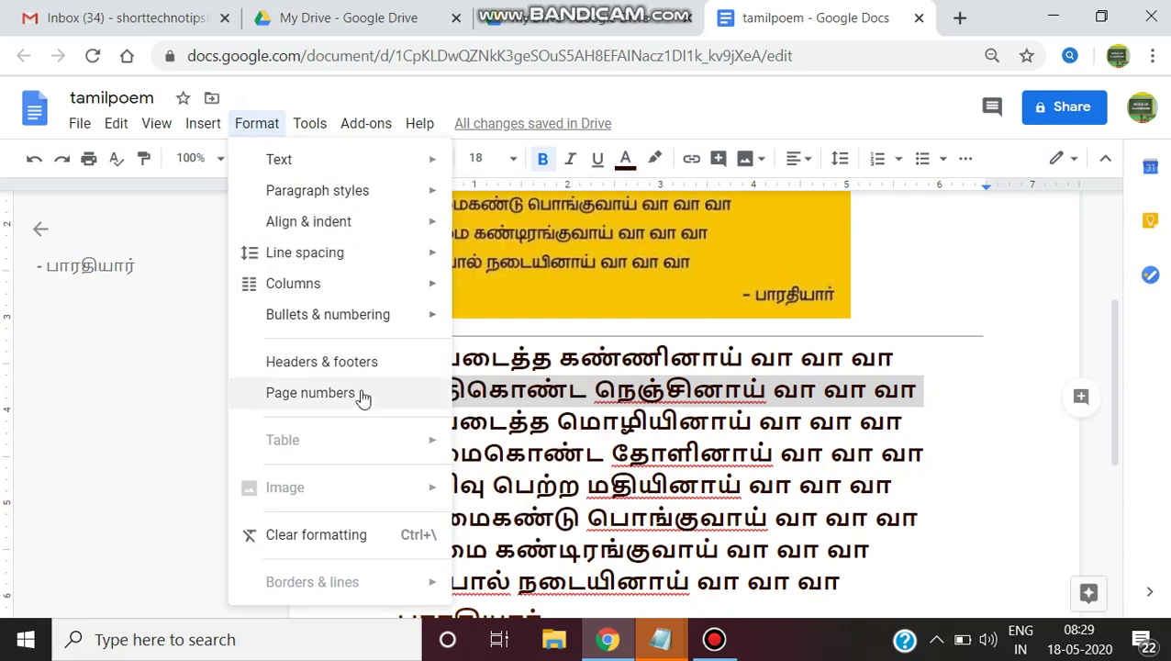
left_click(966, 259)
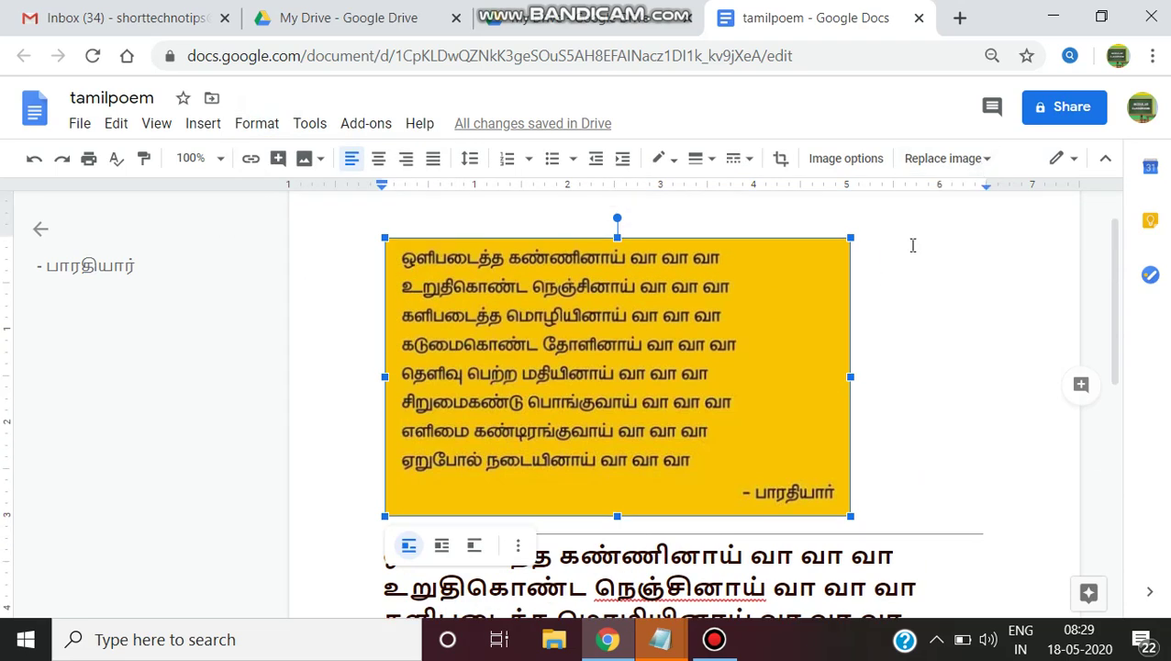
scroll(912, 245, "down", 4)
left_click(579, 499)
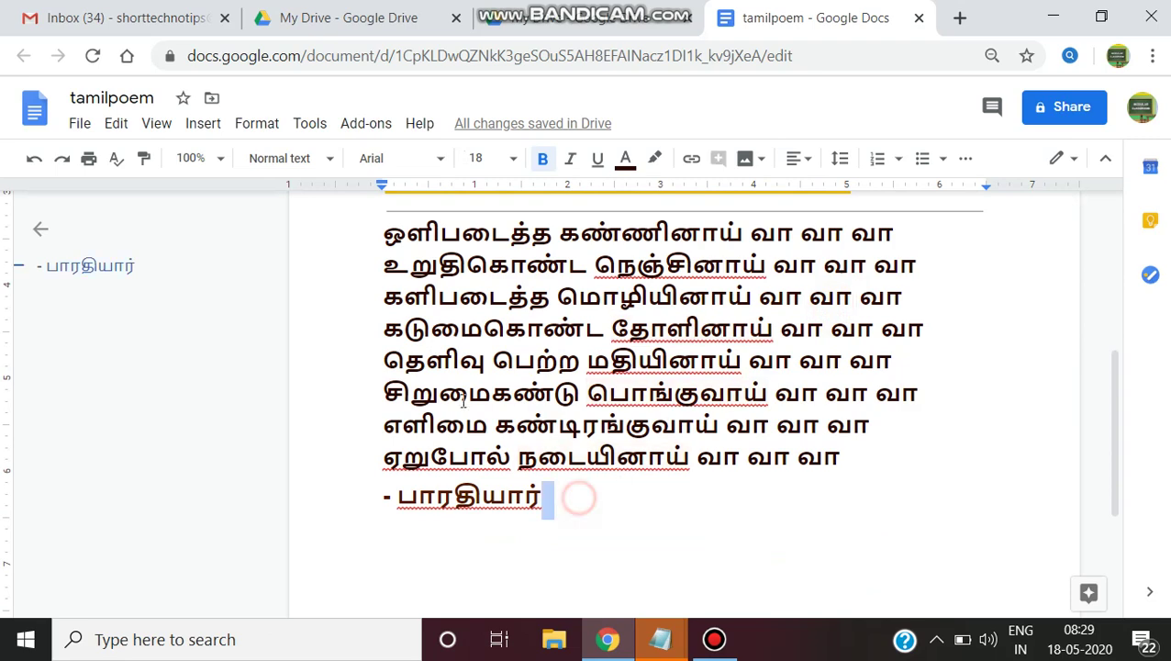
key("ctrl+a")
scroll(617, 444, "up", 3)
scroll(946, 445, "down", 3)
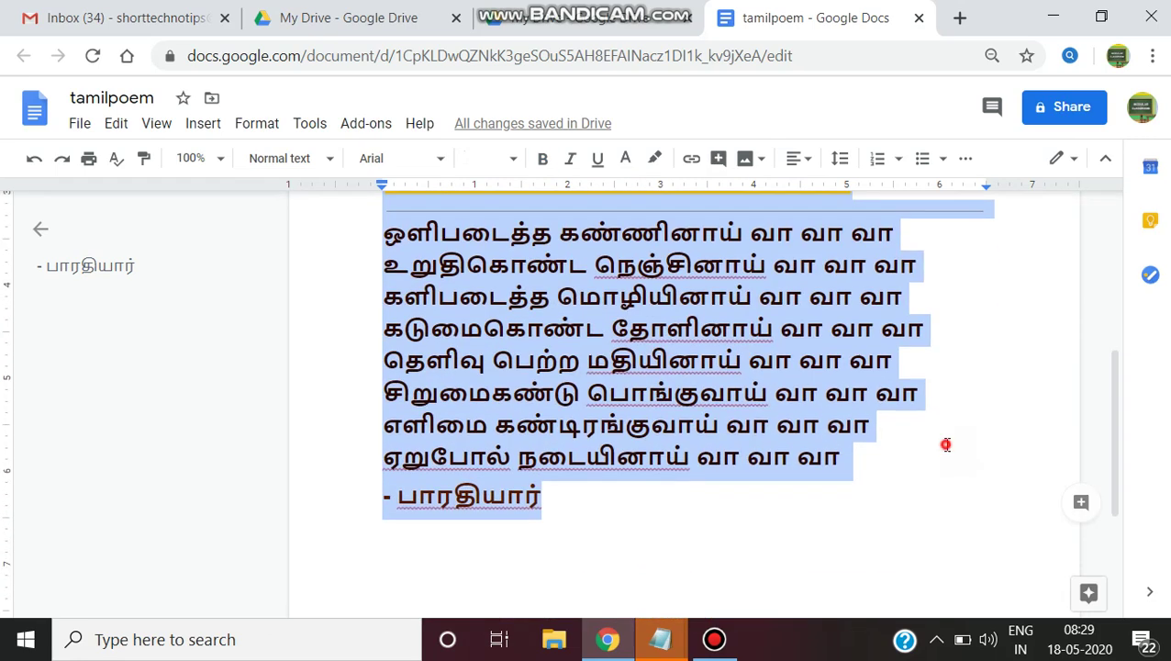
left_click(946, 444)
- Left-align the whole Tamil poem text with Ctrl+L
left_click_drag(551, 510, 380, 221)
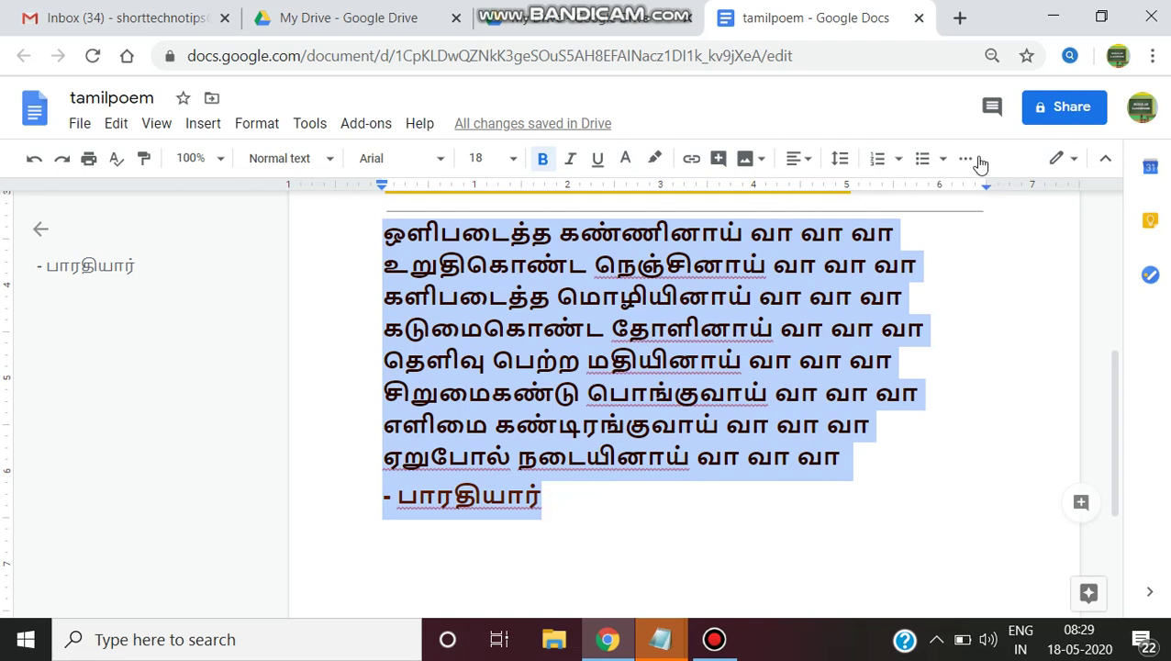
left_click(971, 160)
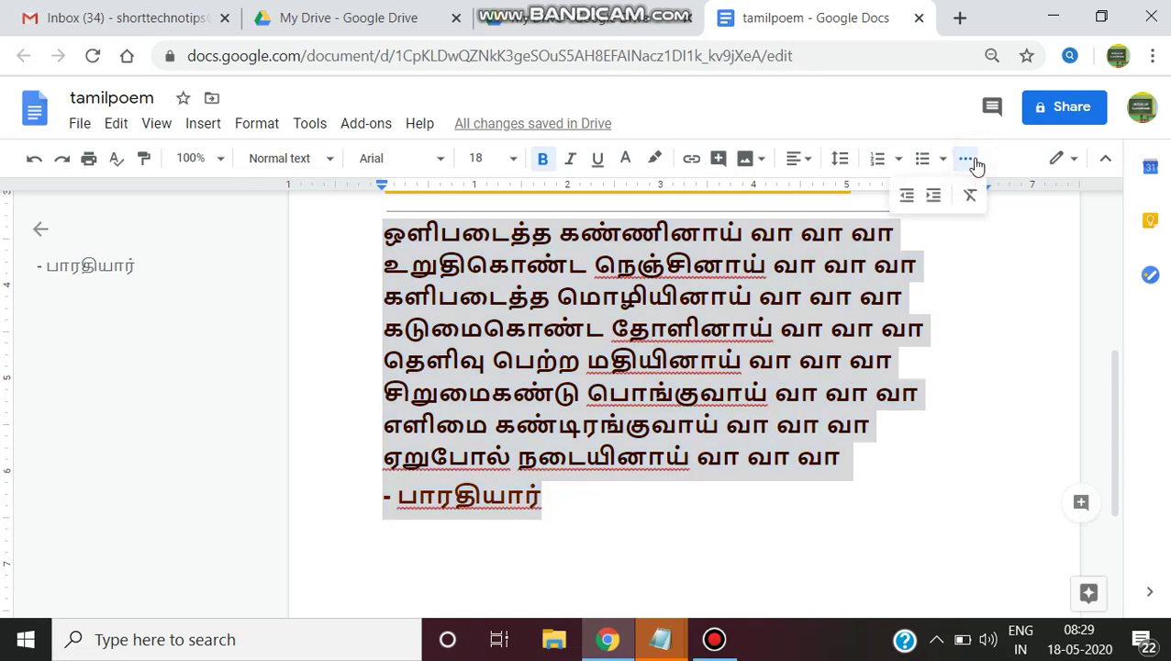
left_click(993, 238)
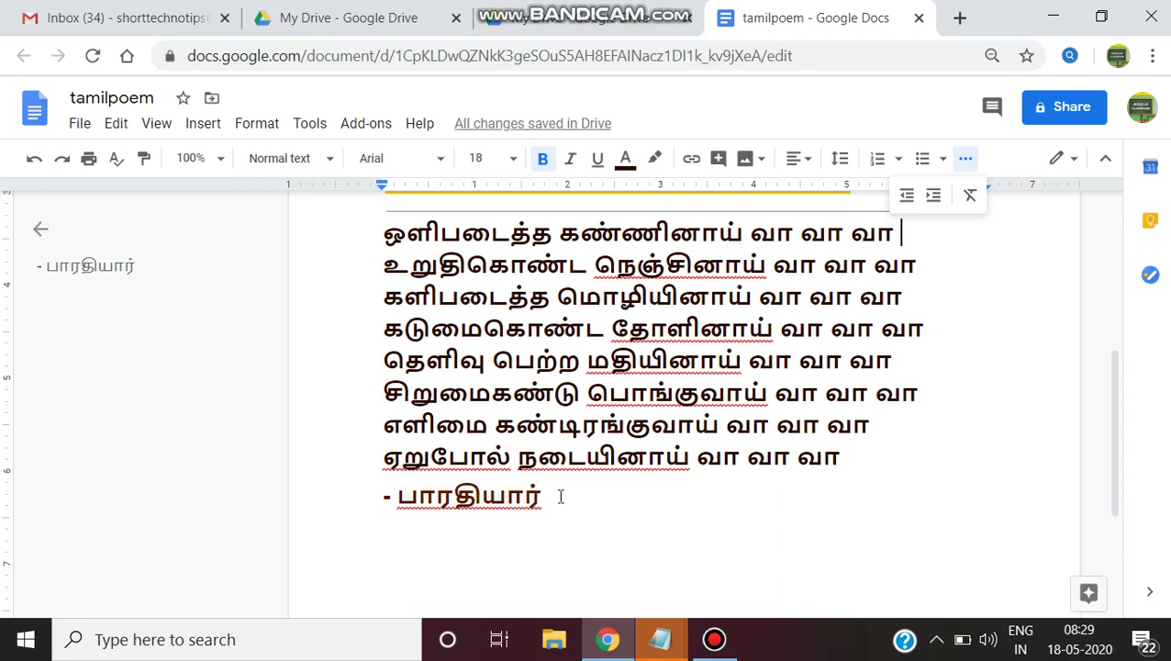
left_click_drag(561, 496, 384, 231)
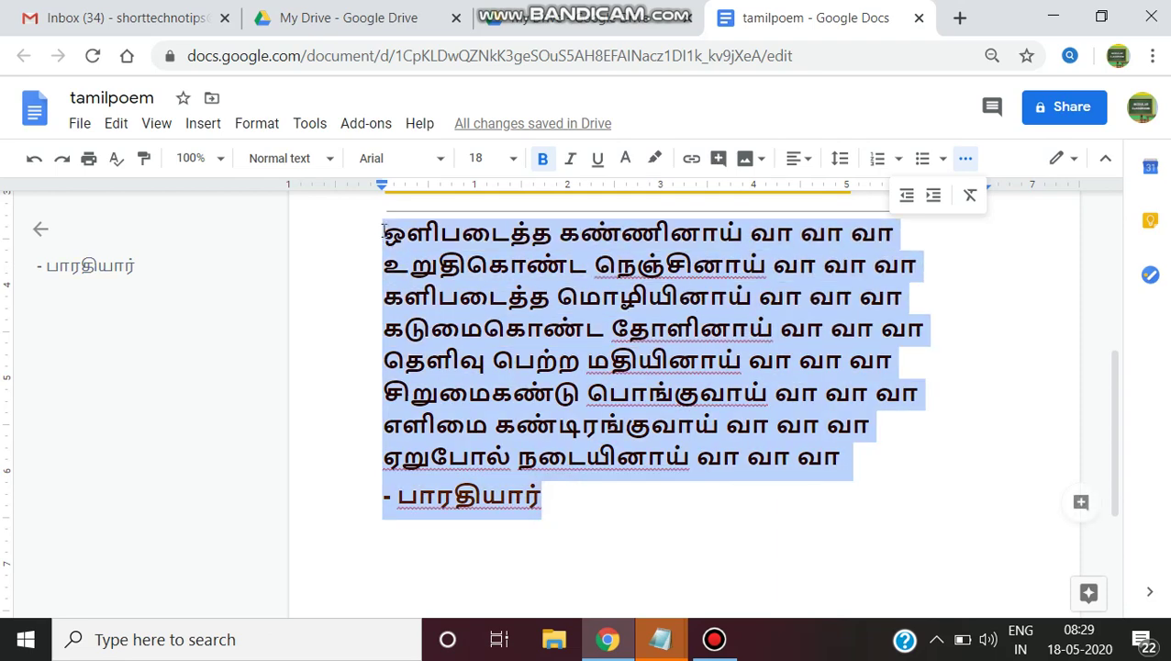
key("ctrl+l")
left_click(601, 425)
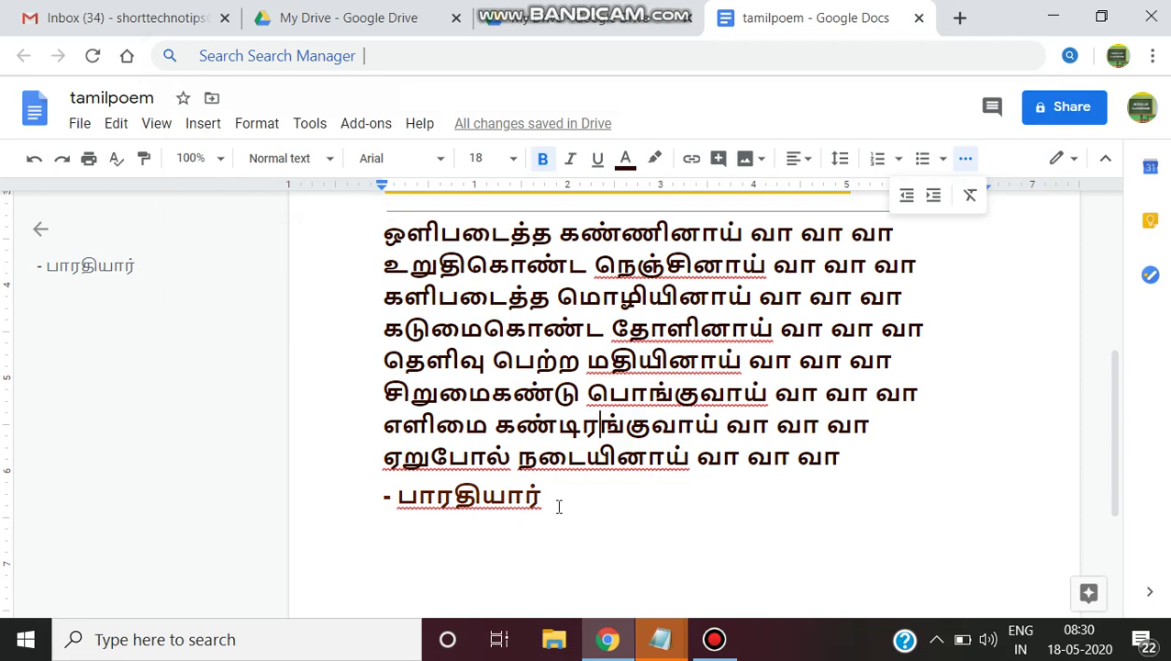
scroll(563, 499, "up", 2)
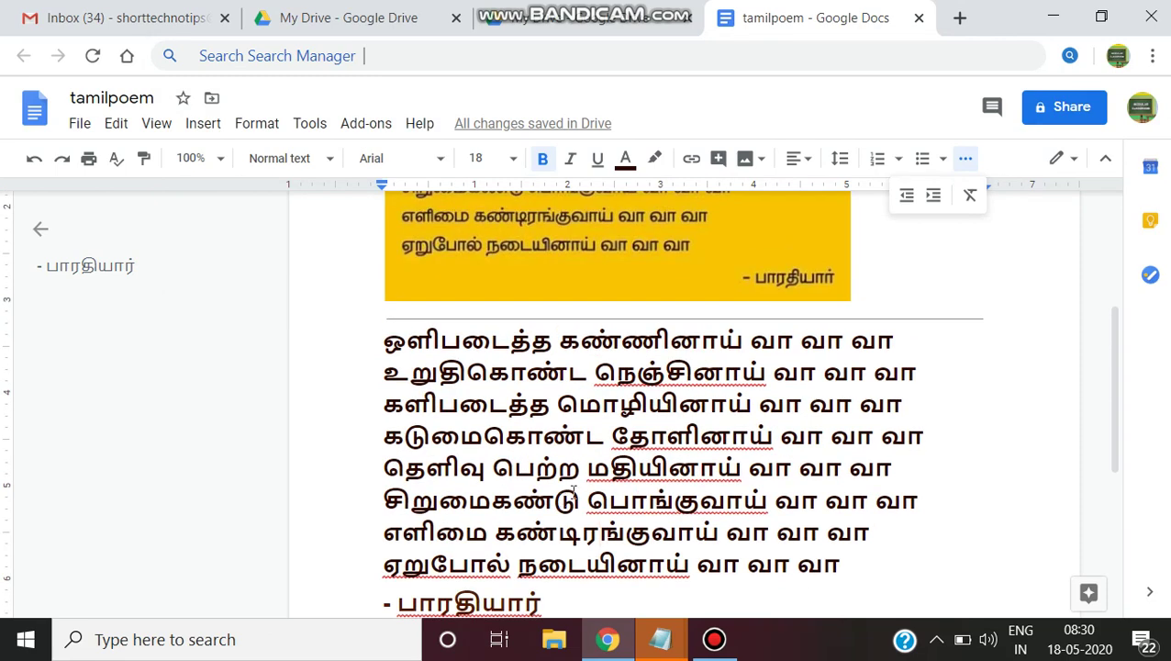
- Close the tamilpoem document and open handwritten.jpg with Google Docs from My Drive
left_click(919, 18)
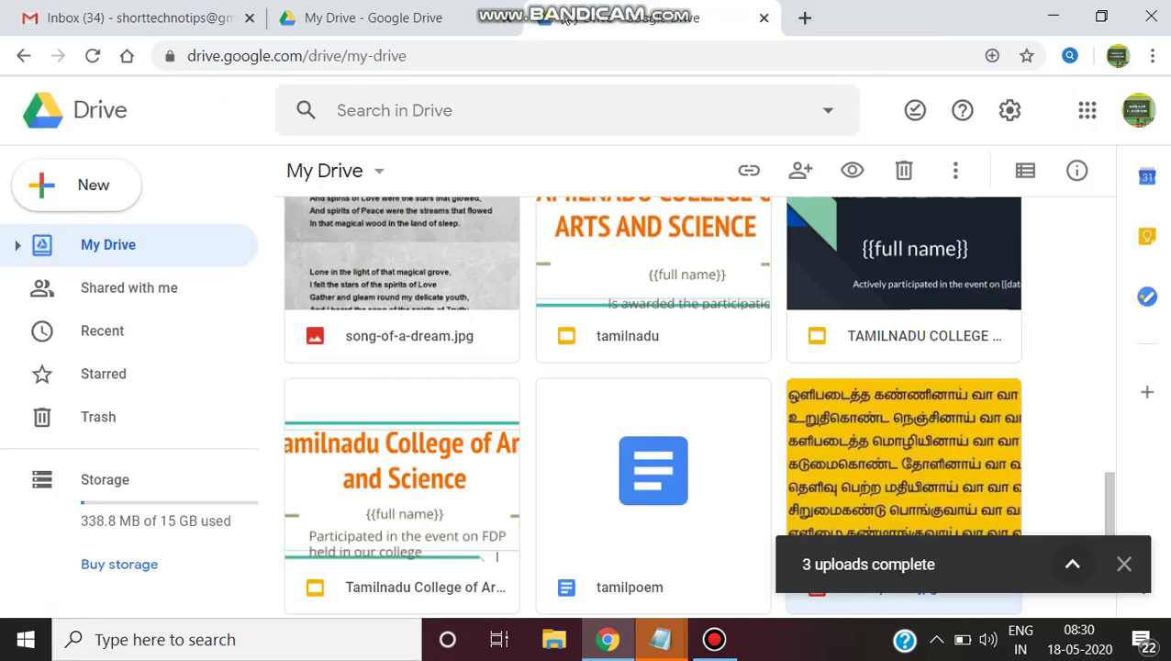
scroll(704, 376, "down", 3)
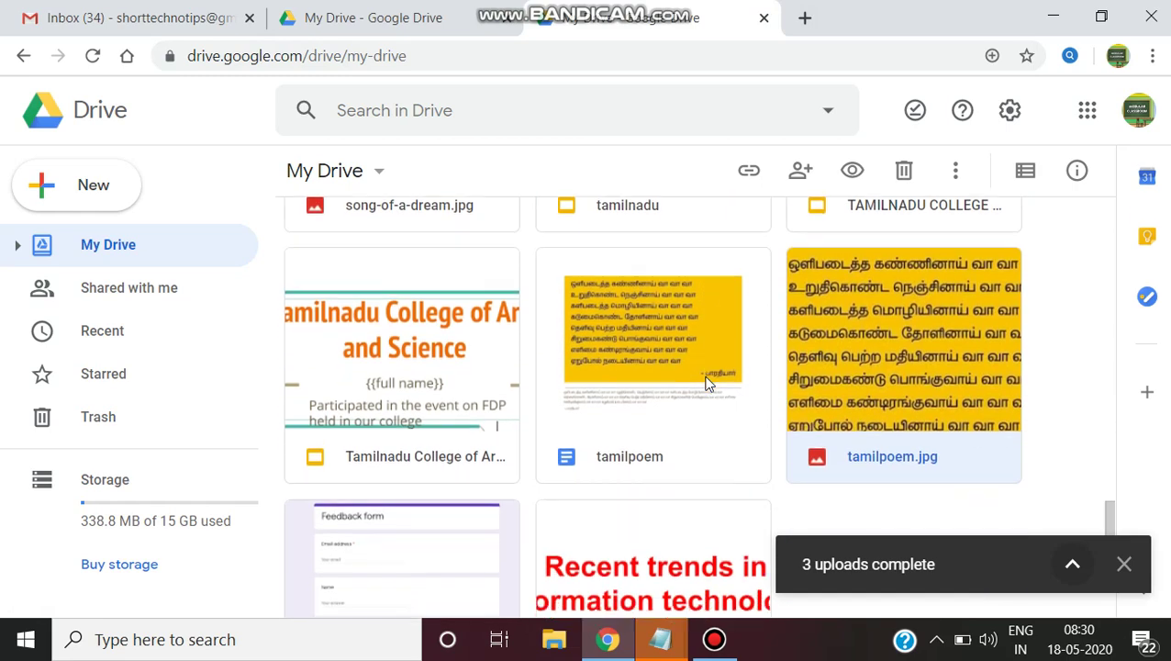
scroll(709, 382, "up", 10)
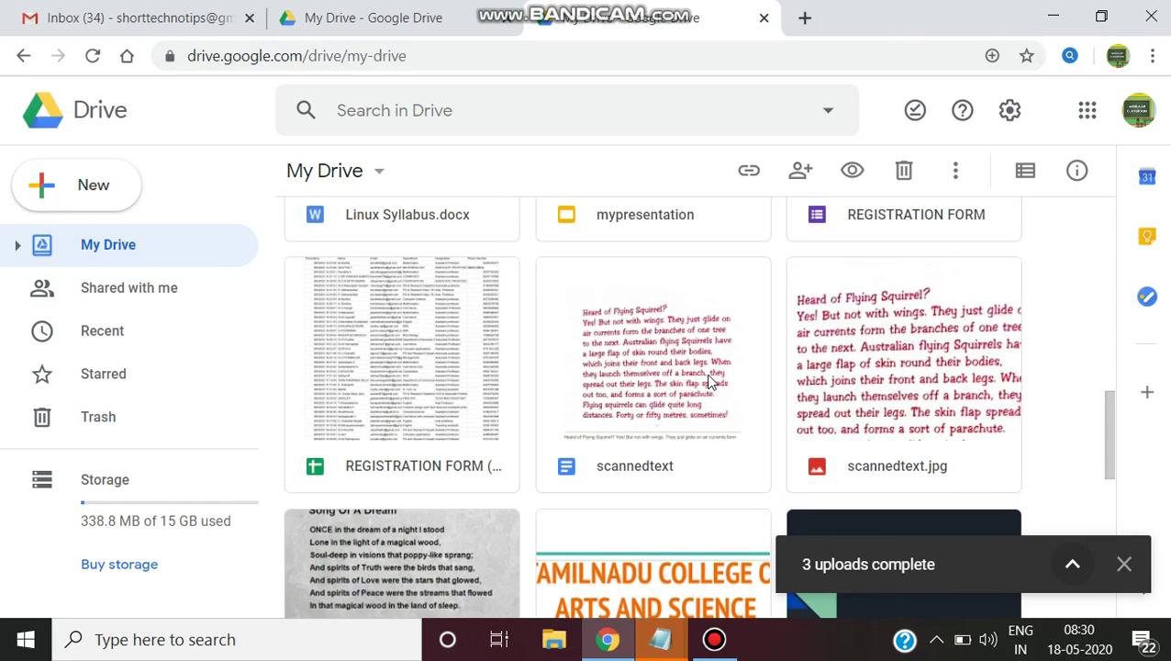
scroll(708, 382, "up", 1)
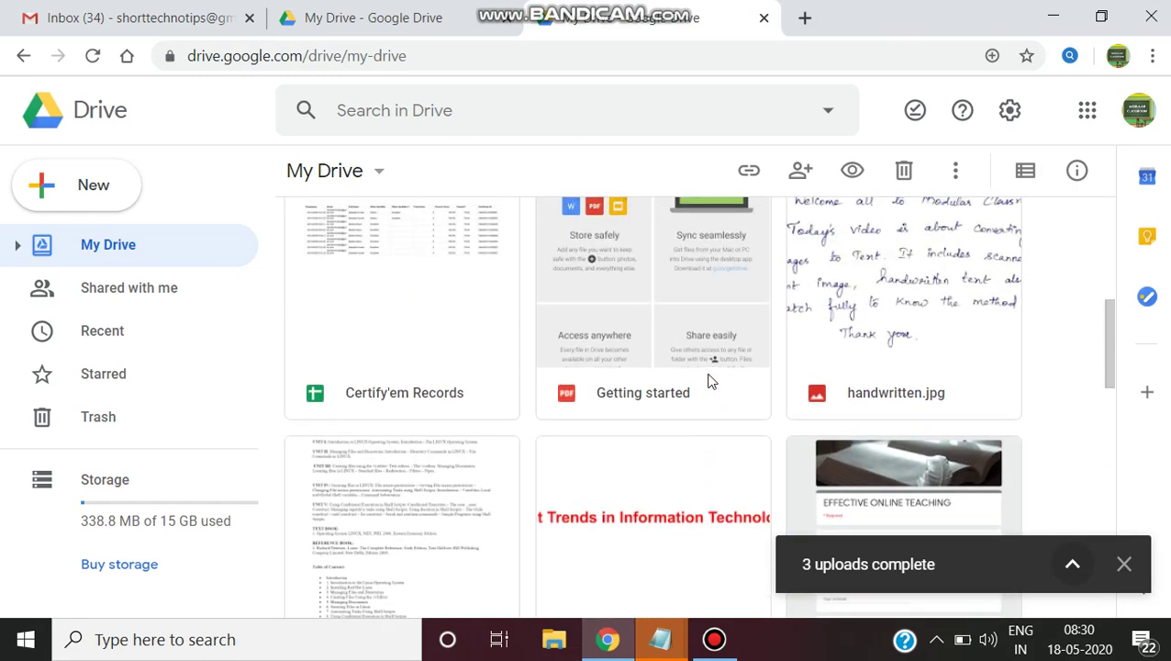
left_click(860, 286)
right_click(861, 286)
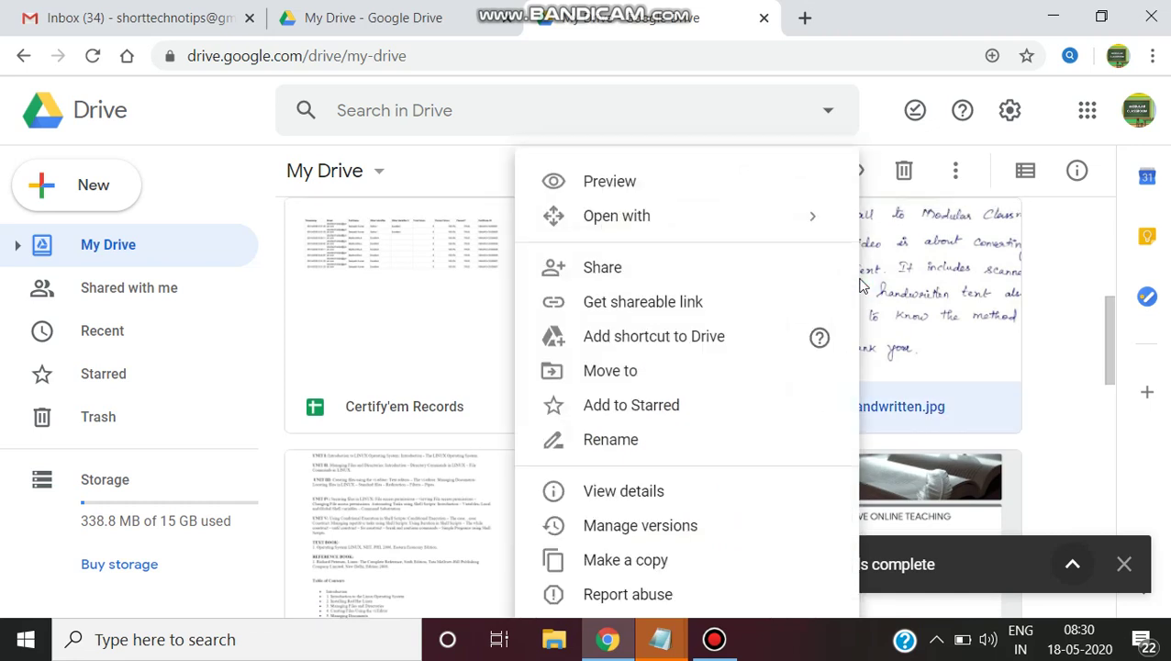
mouse_move(740, 223)
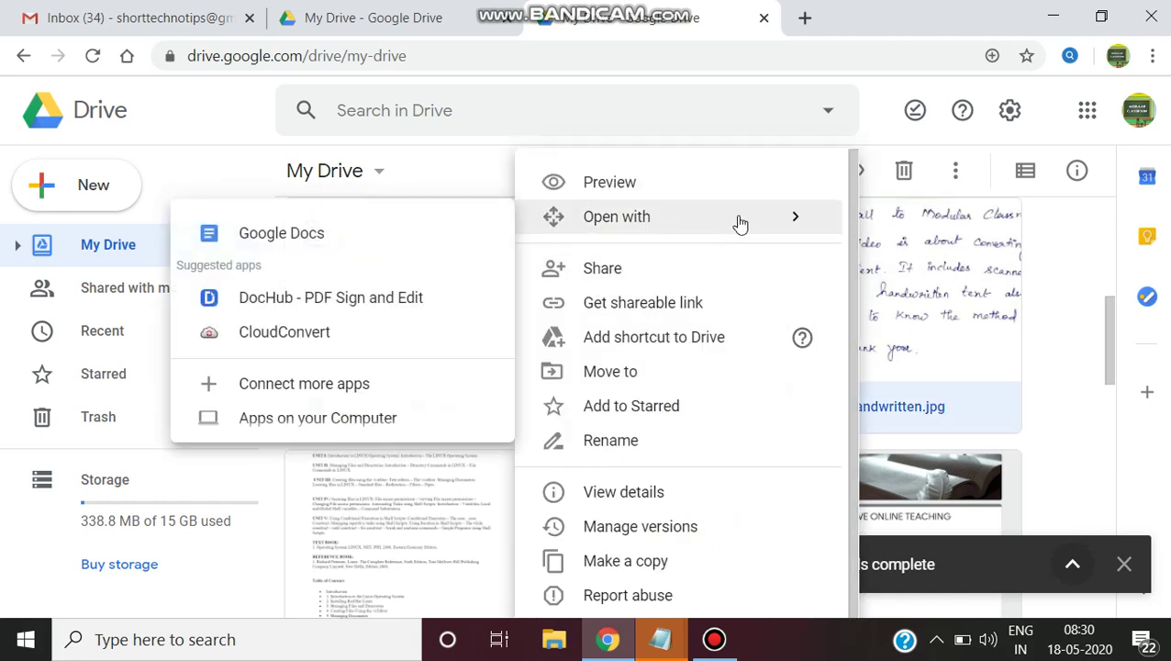
left_click(382, 237)
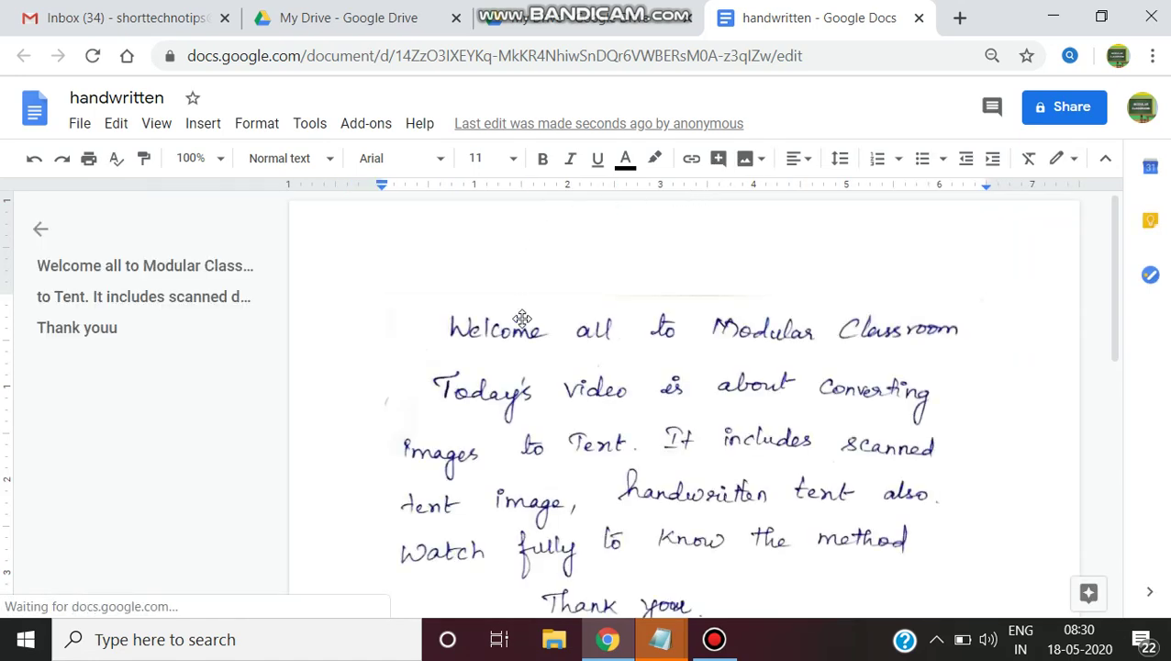
- Shrink the handwritten note image by dragging its corner handle inward
scroll(580, 347, "down", 3)
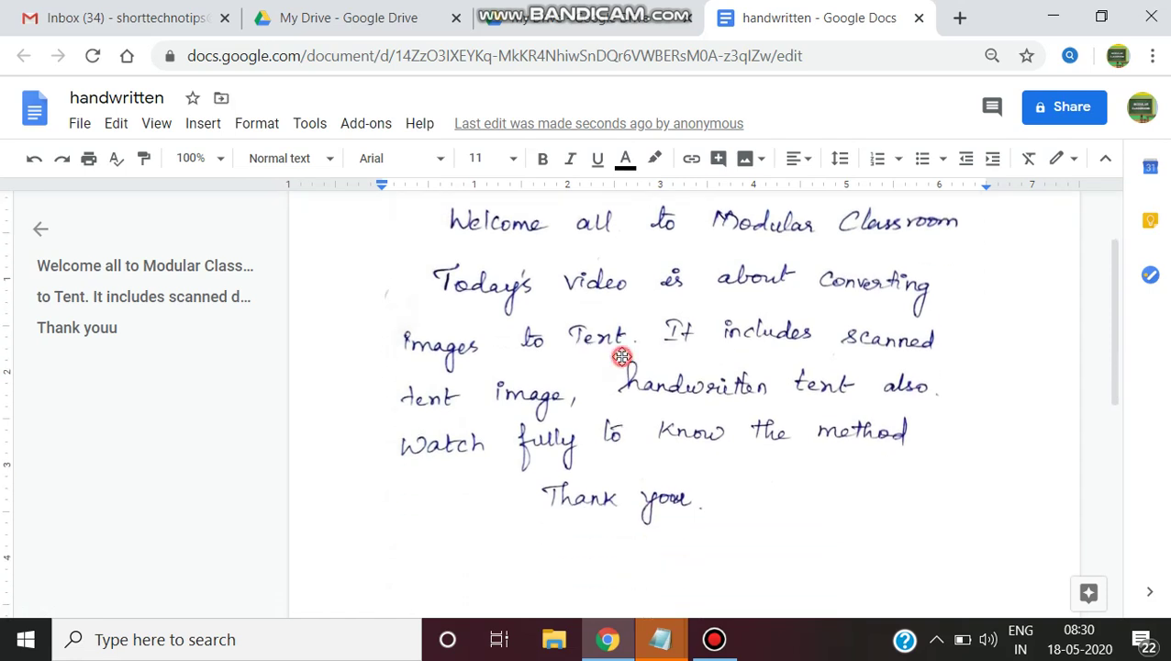
left_click(622, 364)
scroll(853, 483, "down", 3)
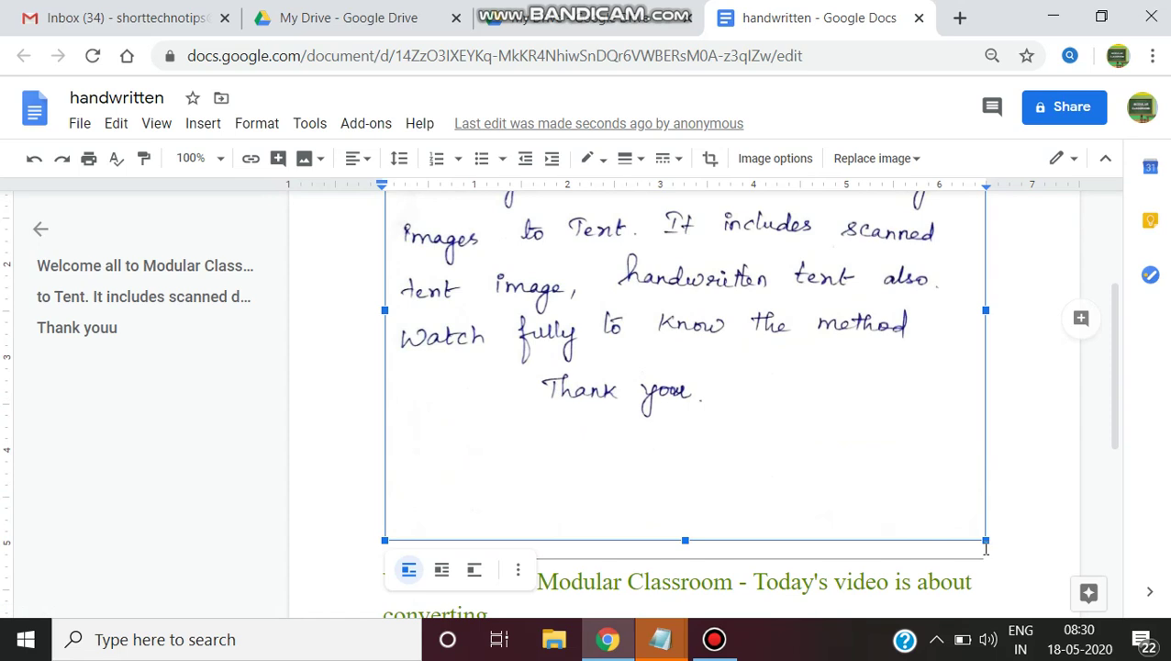
left_click_drag(986, 543, 870, 375)
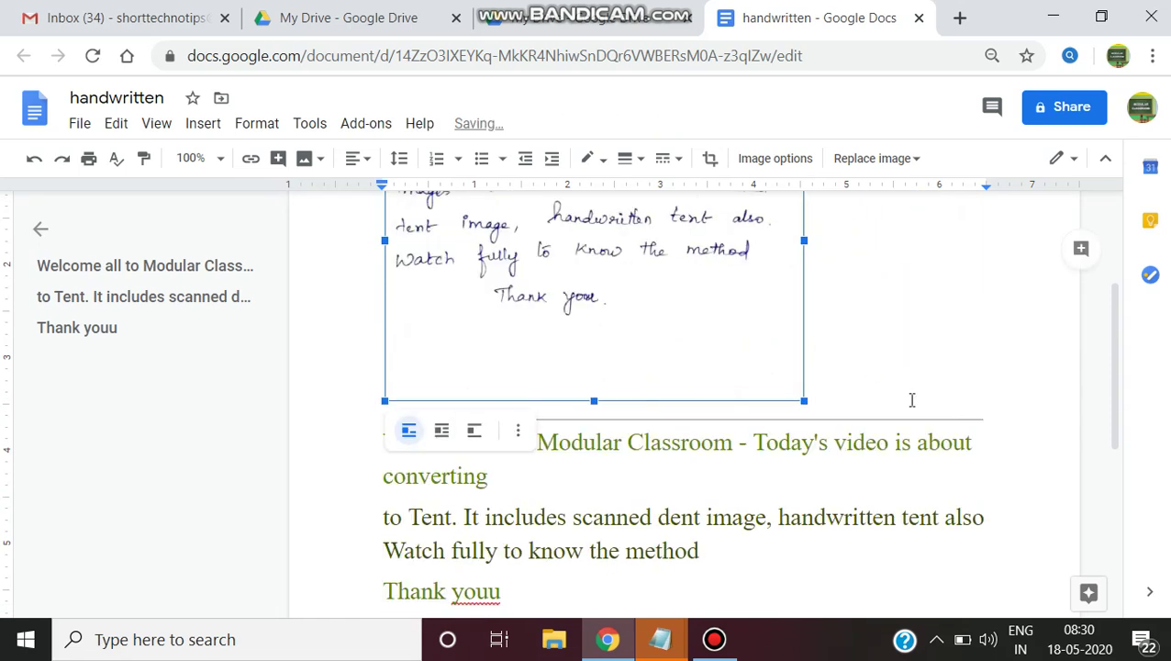
scroll(789, 394, "up", 1)
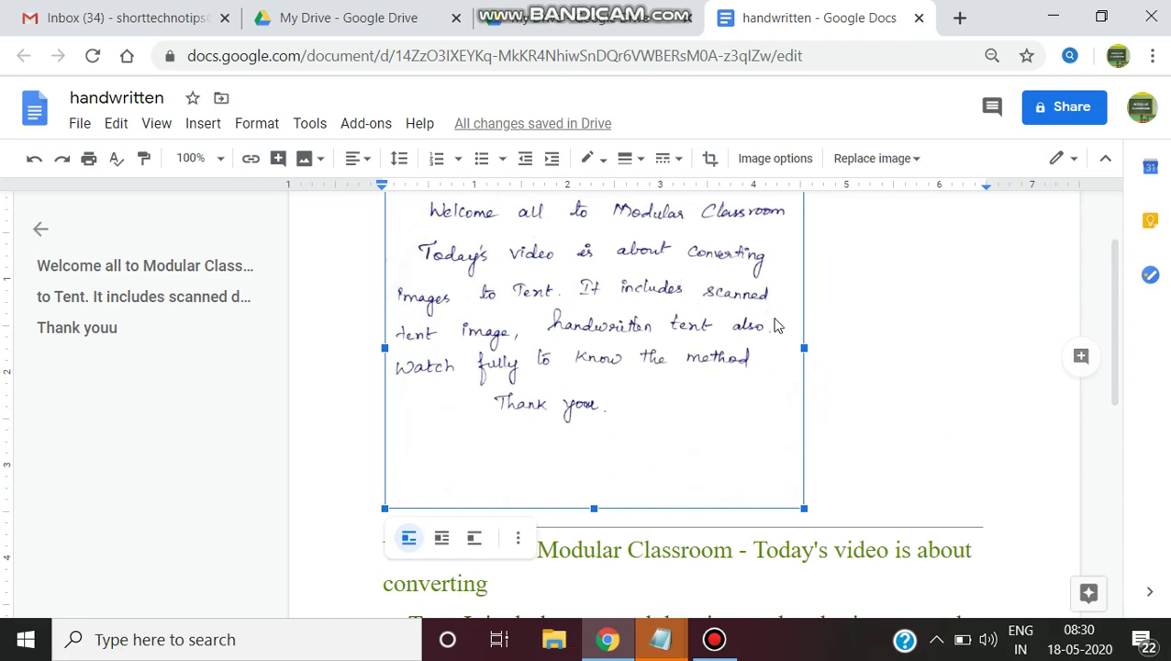
scroll(631, 364, "down", 2)
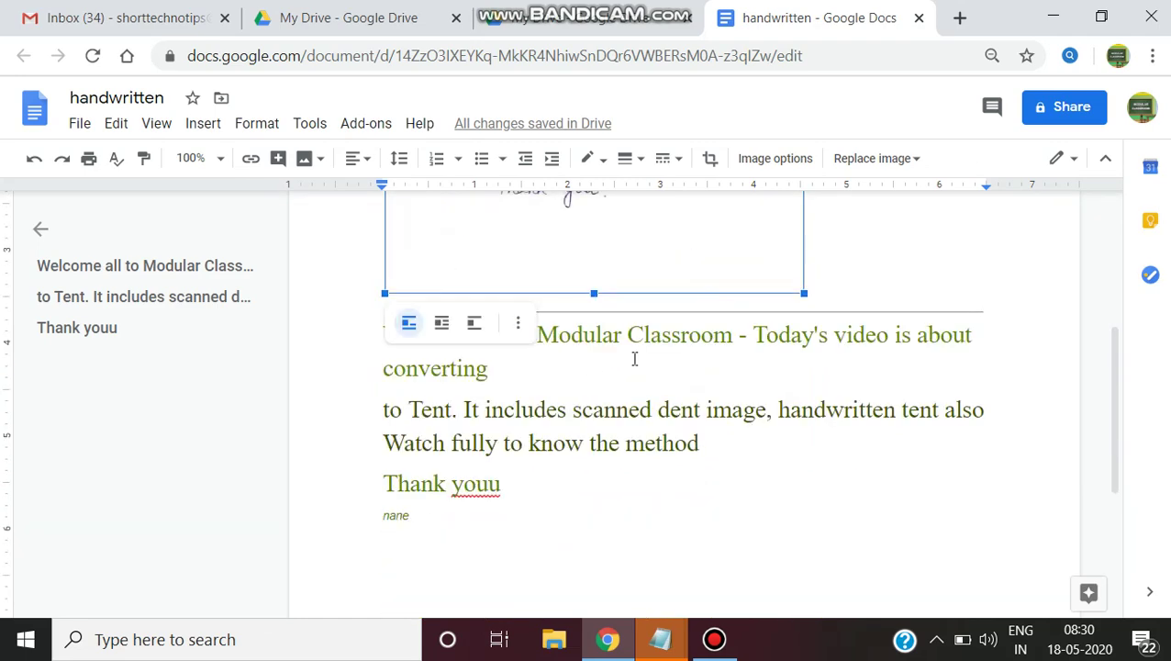
- Make all the recognised text below the image bold at 24 pt
left_click_drag(521, 485, 353, 334)
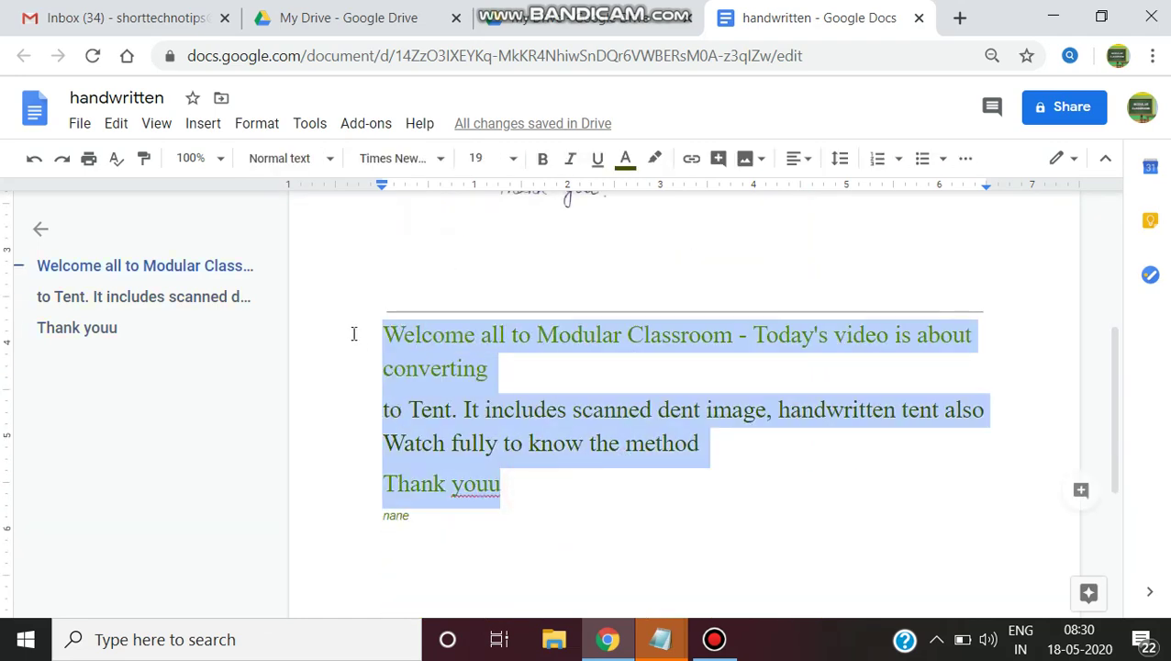
left_click(542, 158)
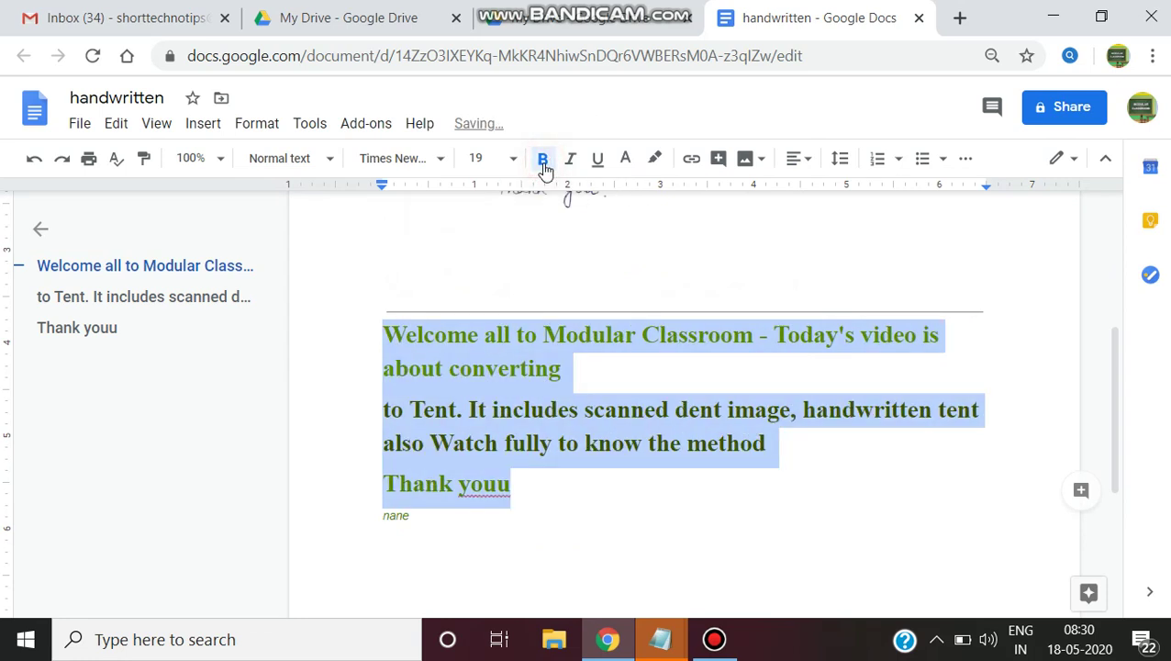
left_click(511, 160)
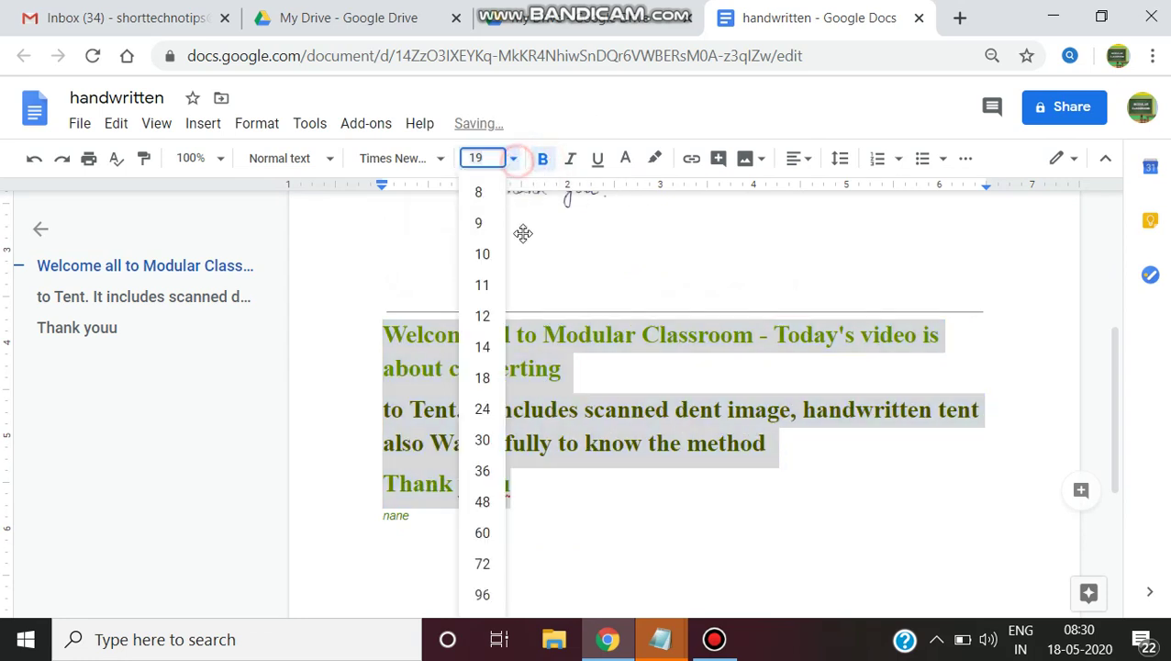
left_click(483, 411)
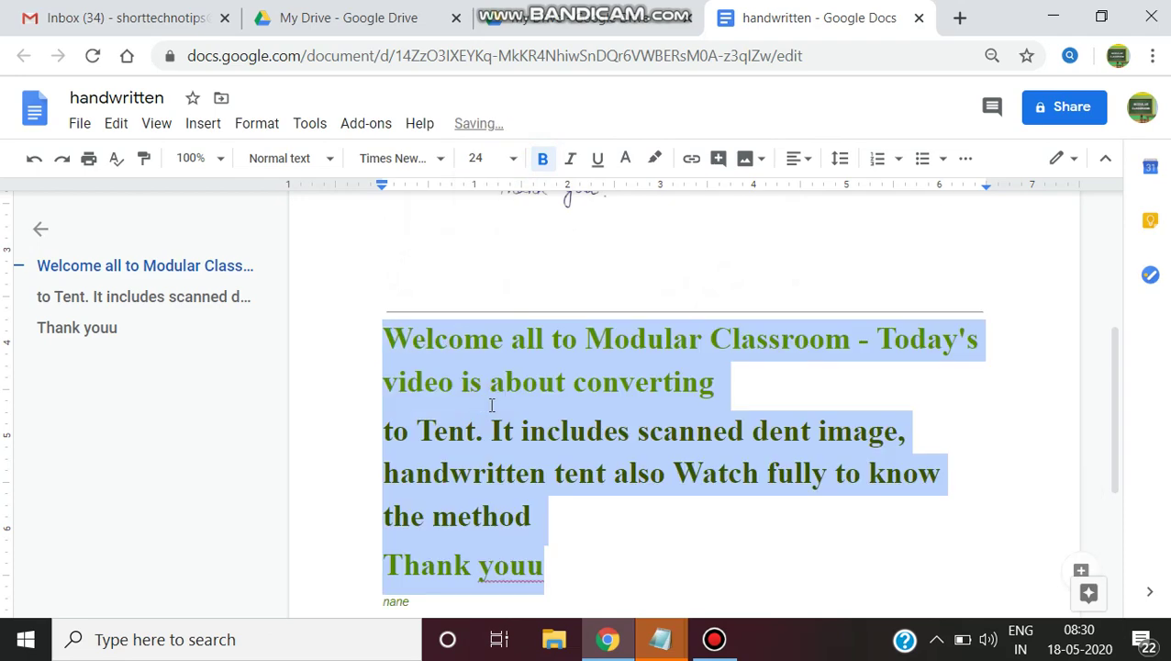
left_click(760, 372)
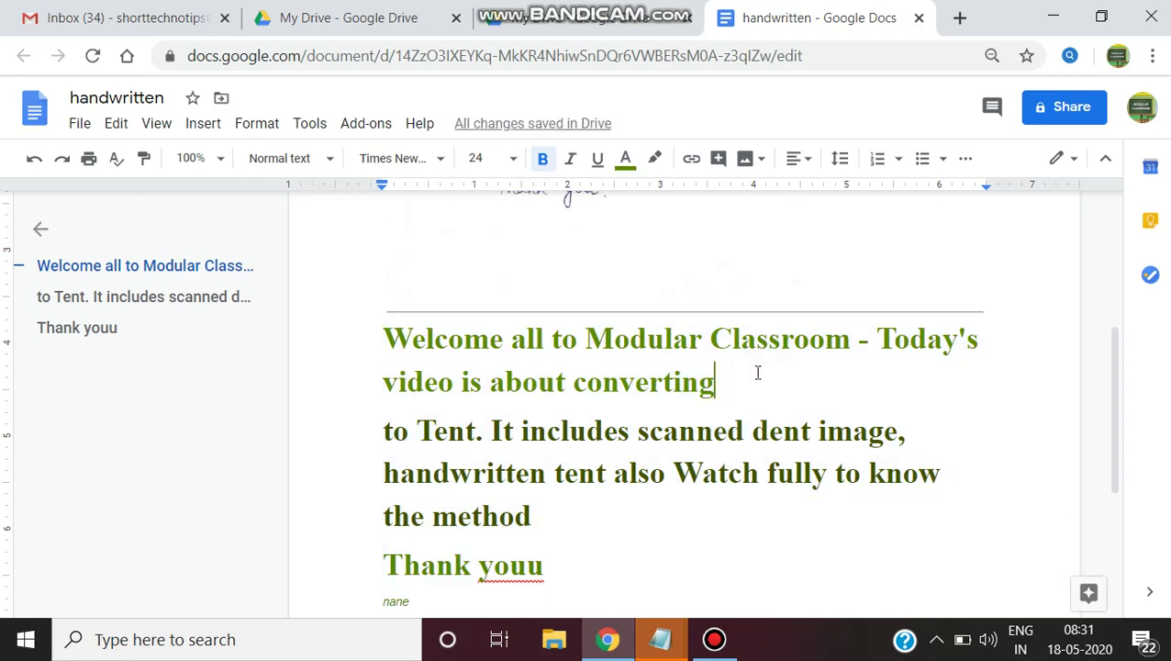
- Compare the handwritten image with the extracted text to check the wording
scroll(628, 386, "up", 2)
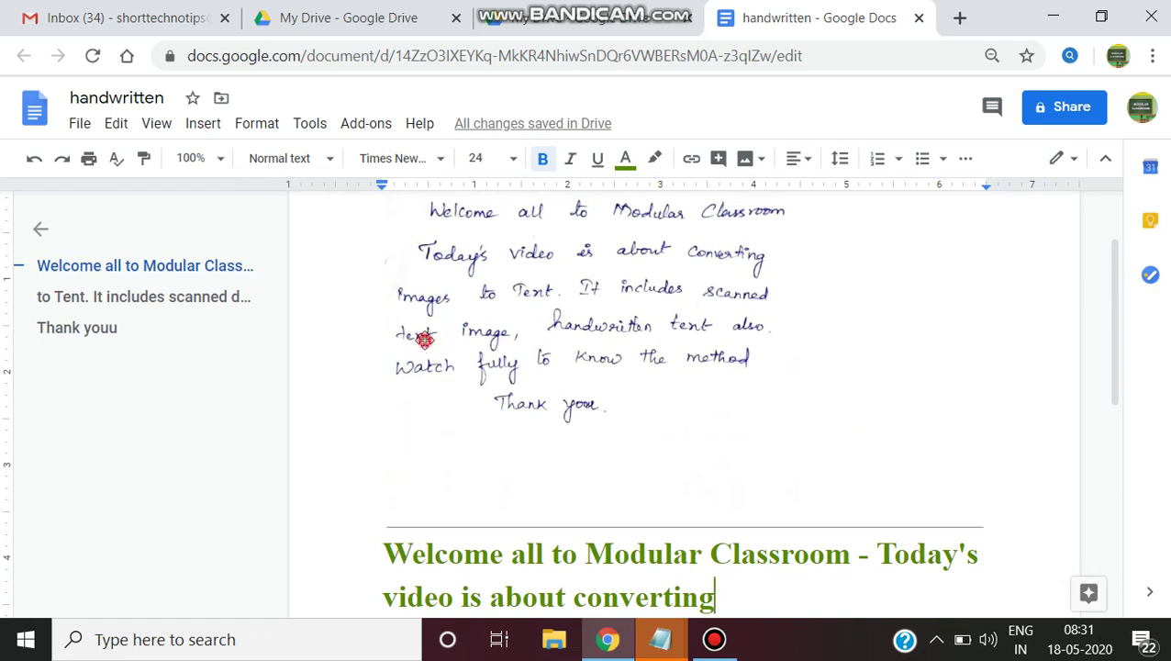
left_click(431, 358)
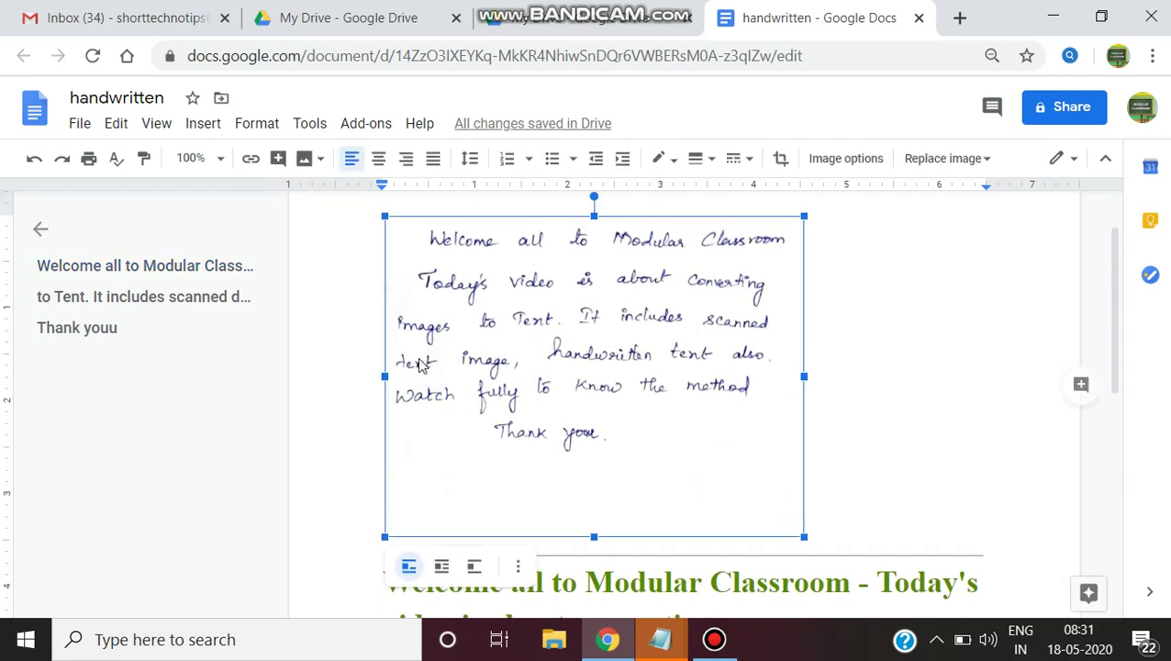
scroll(493, 404, "down", 2)
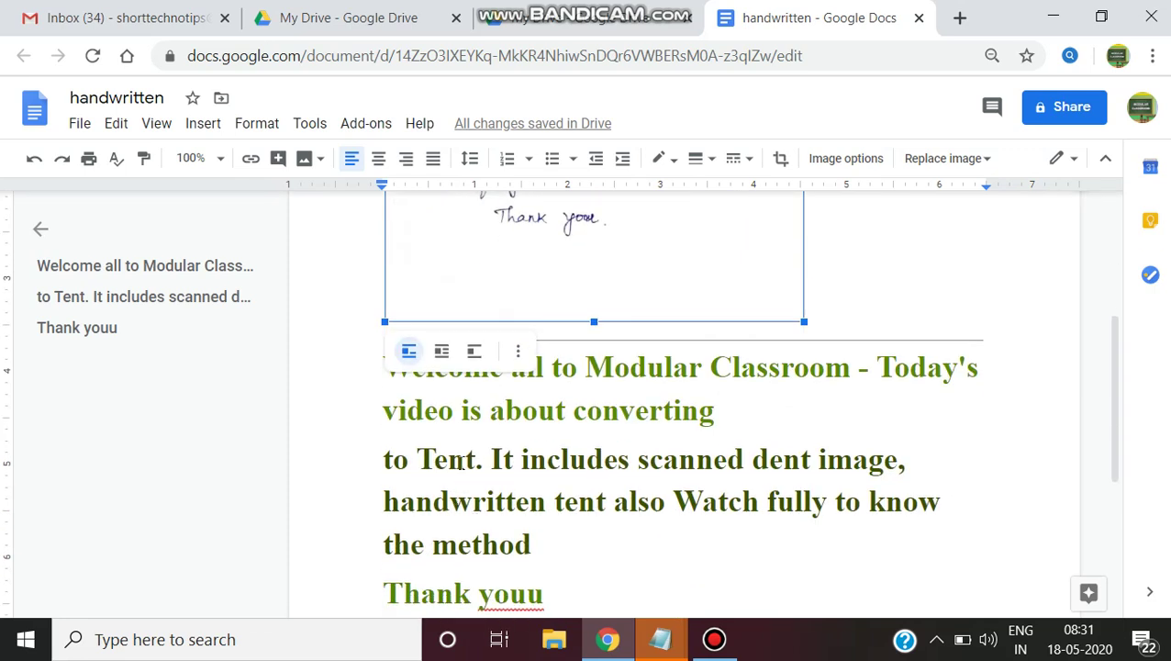
left_click(459, 462)
- Replace the misread letter n with x in both 'Tent' and 'tent' in the extracted text
left_click_drag(451, 464, 467, 471)
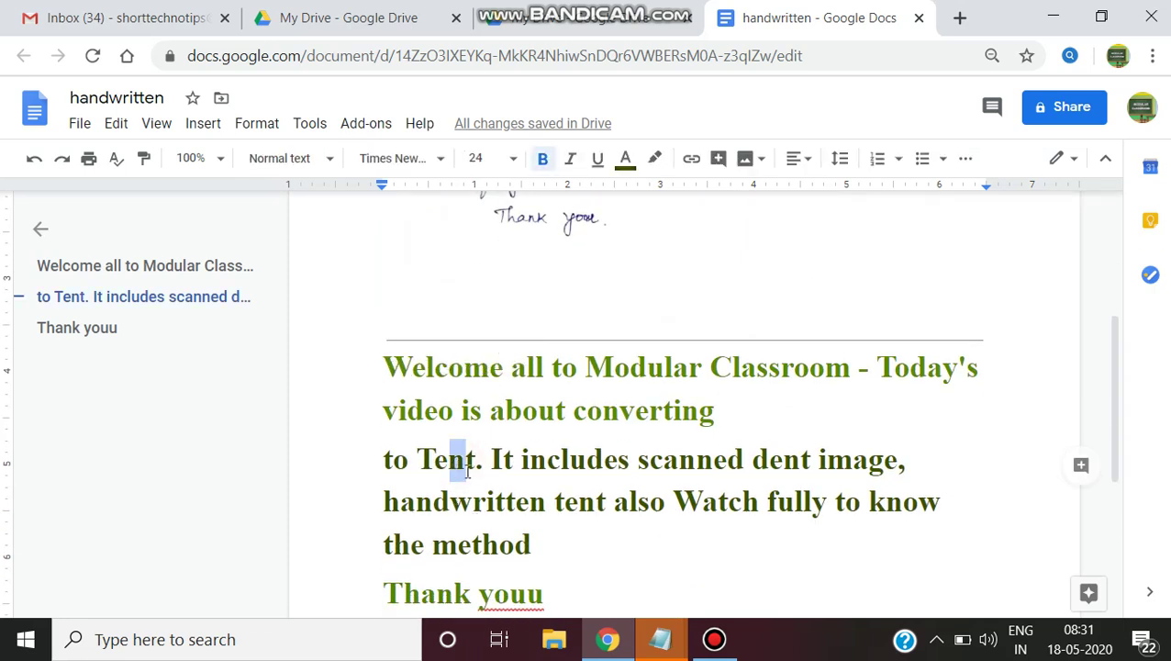
type("x")
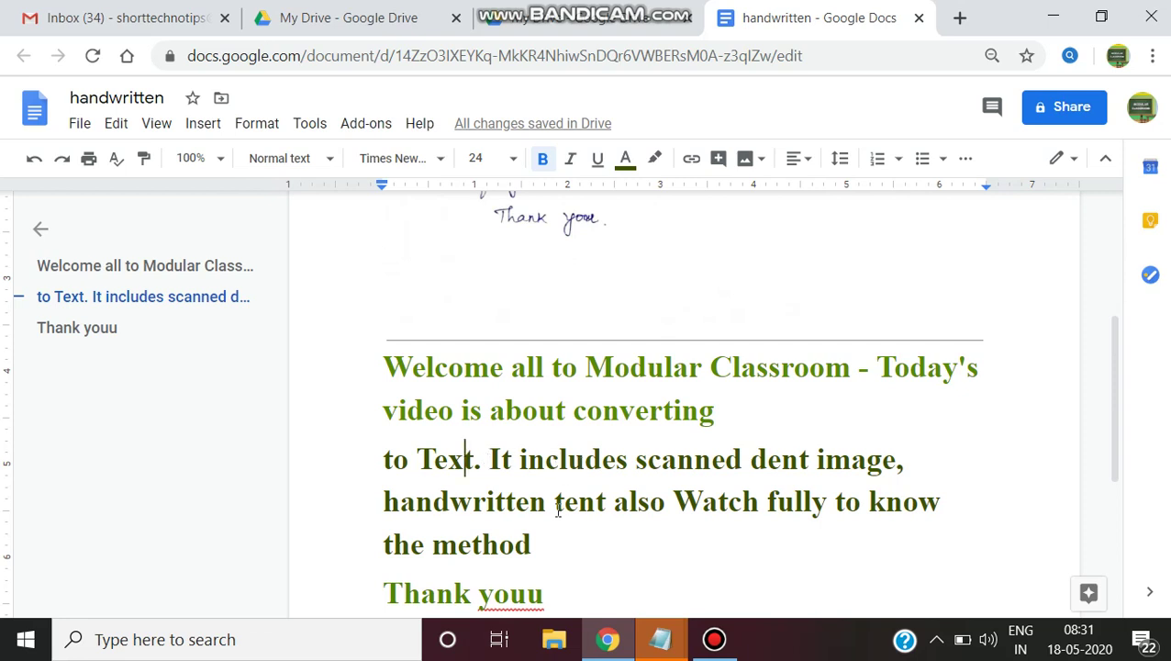
left_click_drag(579, 507, 597, 506)
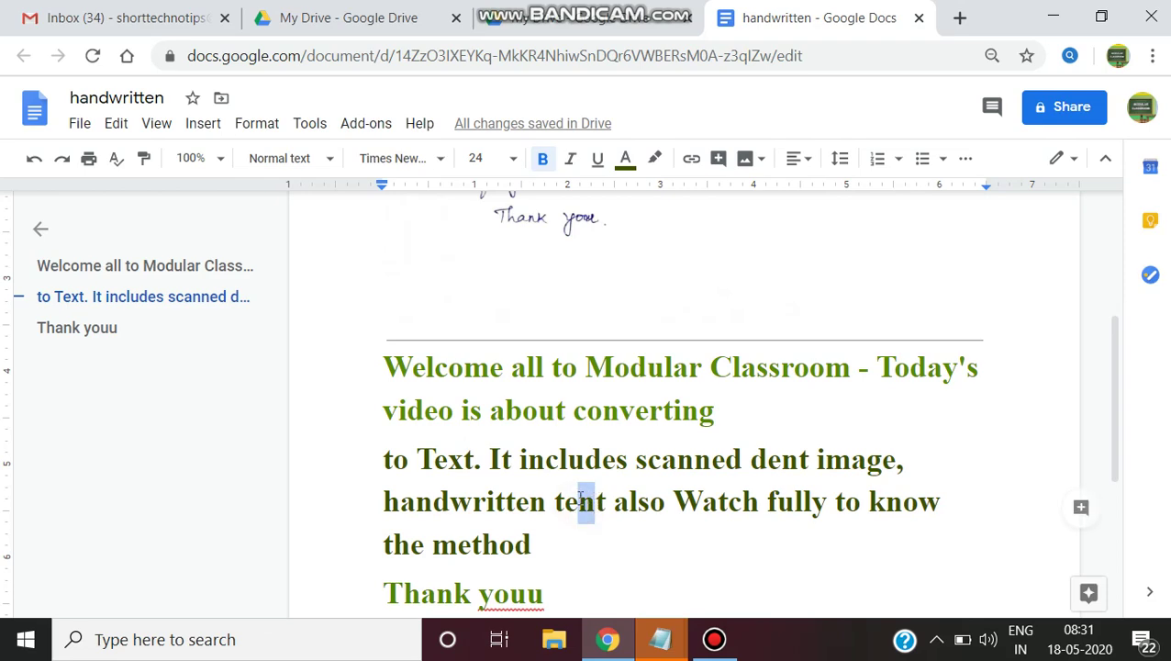
type("x")
scroll(663, 401, "up", 2)
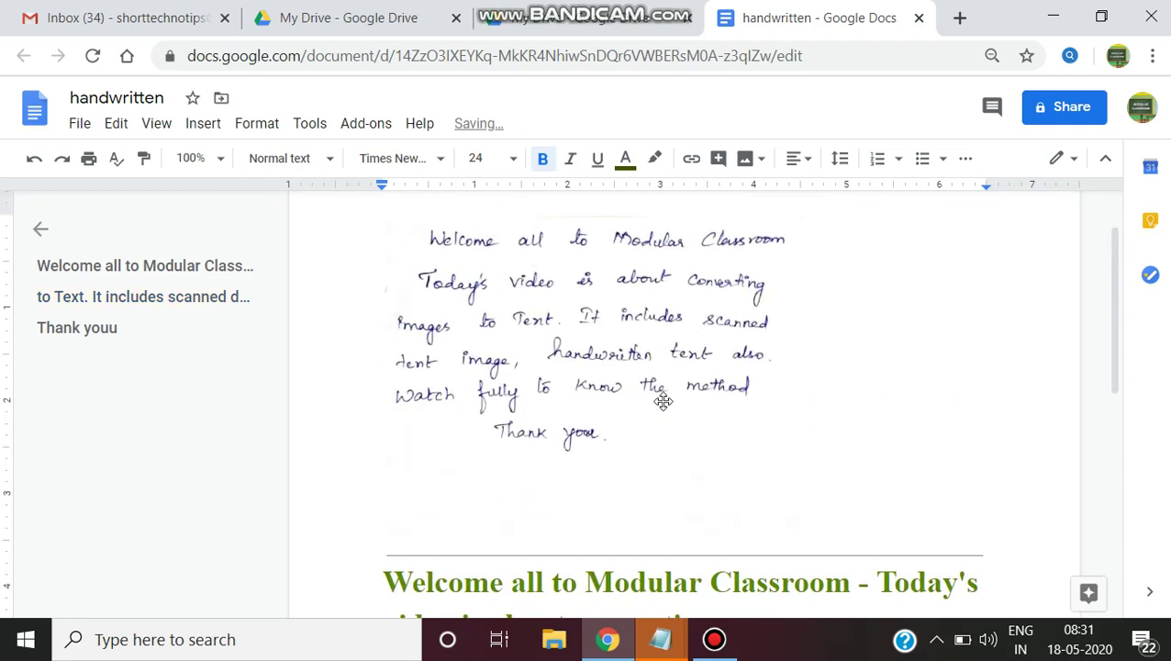
scroll(672, 421, "down", 3)
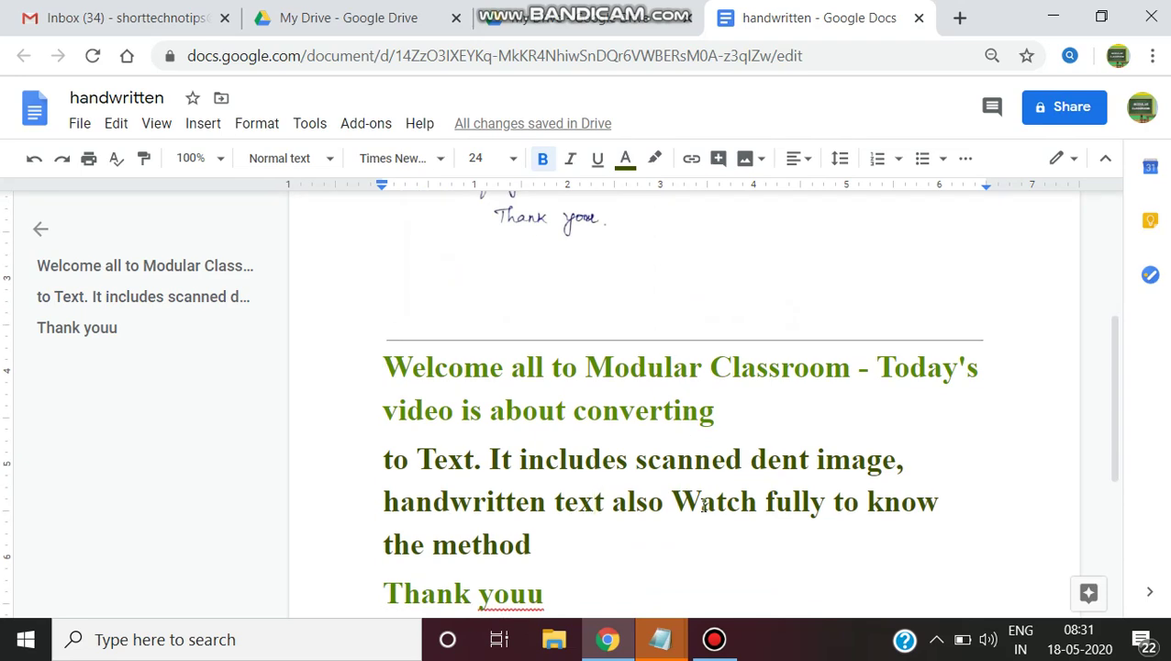
scroll(702, 505, "down", 3)
scroll(674, 485, "up", 1)
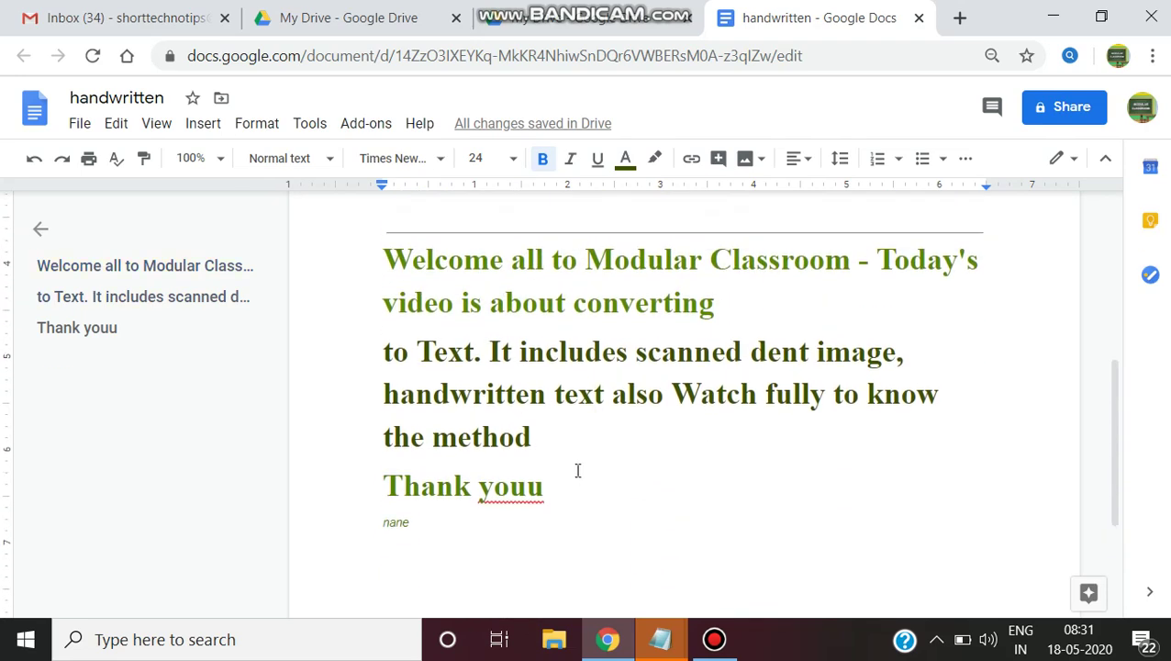
scroll(578, 470, "up", 4)
left_click(591, 308)
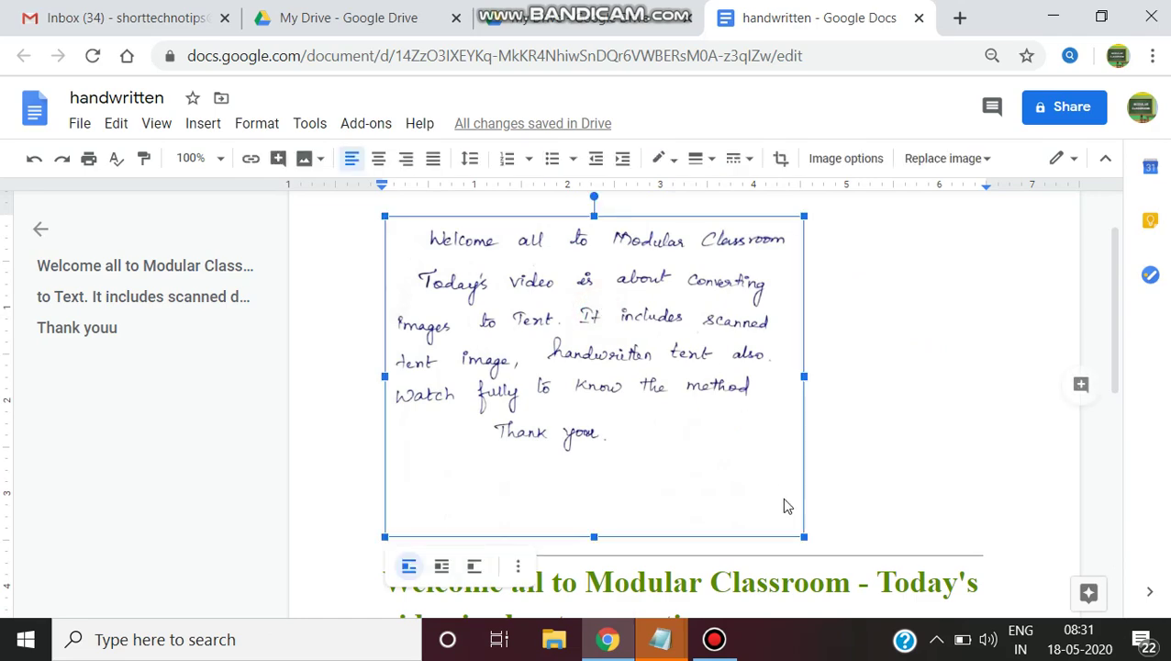
scroll(783, 503, "down", 3)
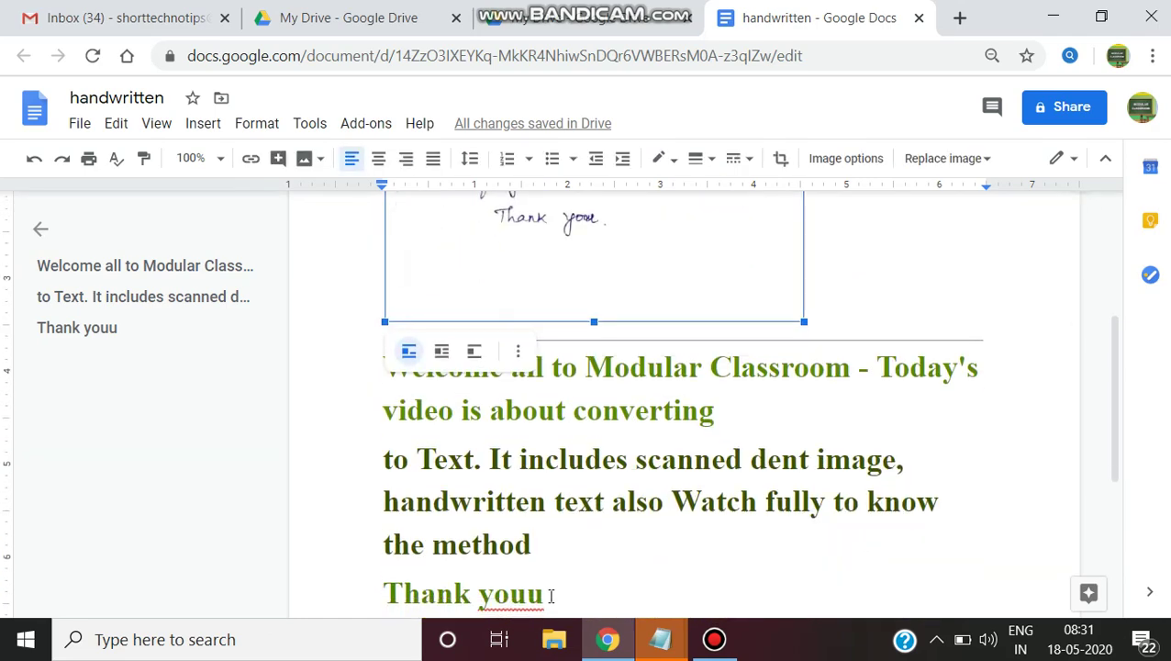